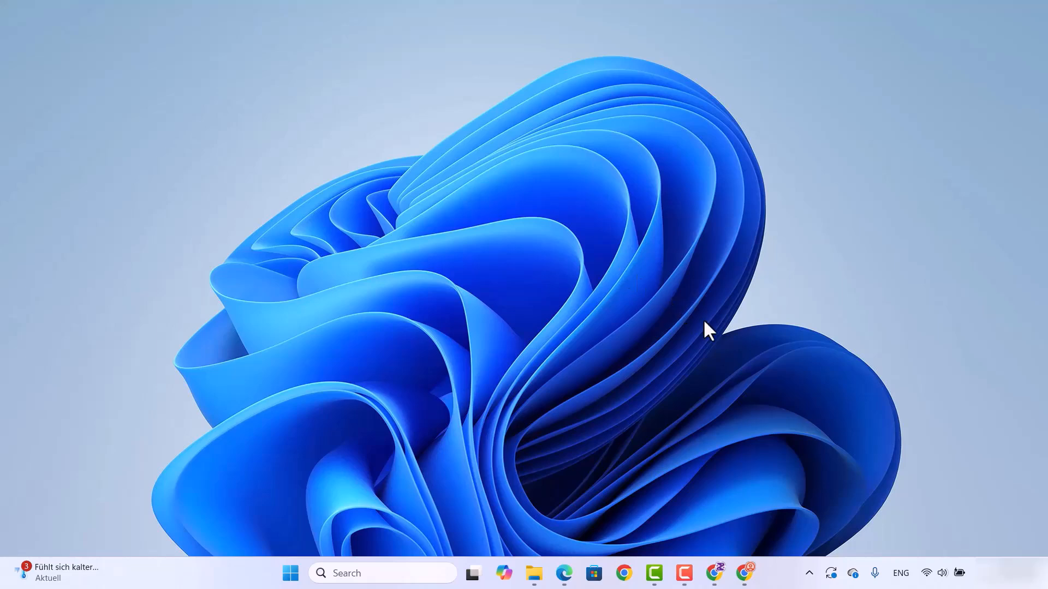
- Switch to Chrome, open Oracle's Java Software site from the search results, accept all cookies and go to the Java Downloads page
{"action": "left_click", "coordinate": [744, 573]}
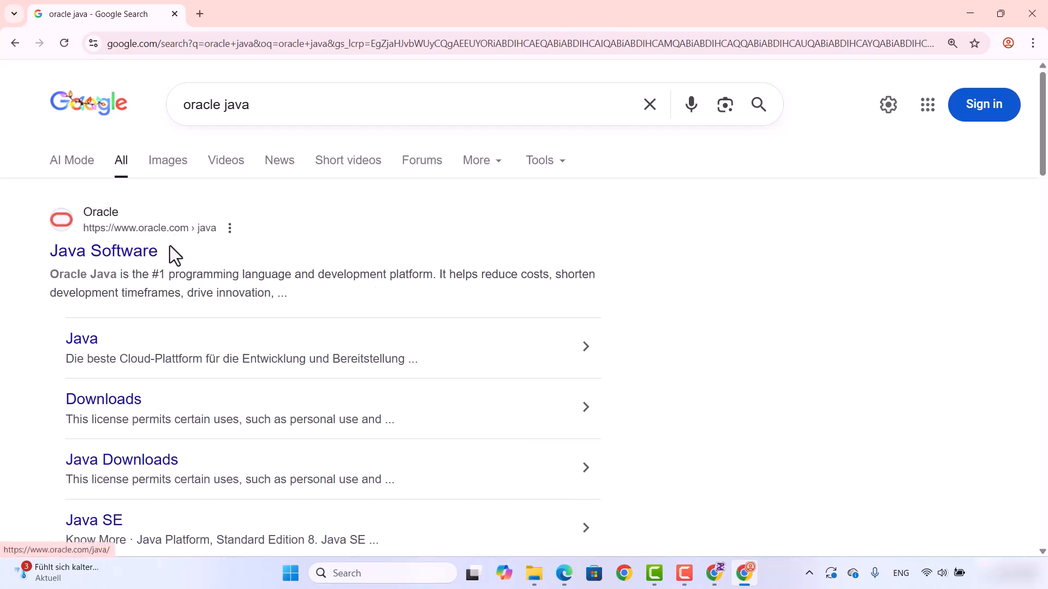
{"action": "left_click", "coordinate": [145, 265]}
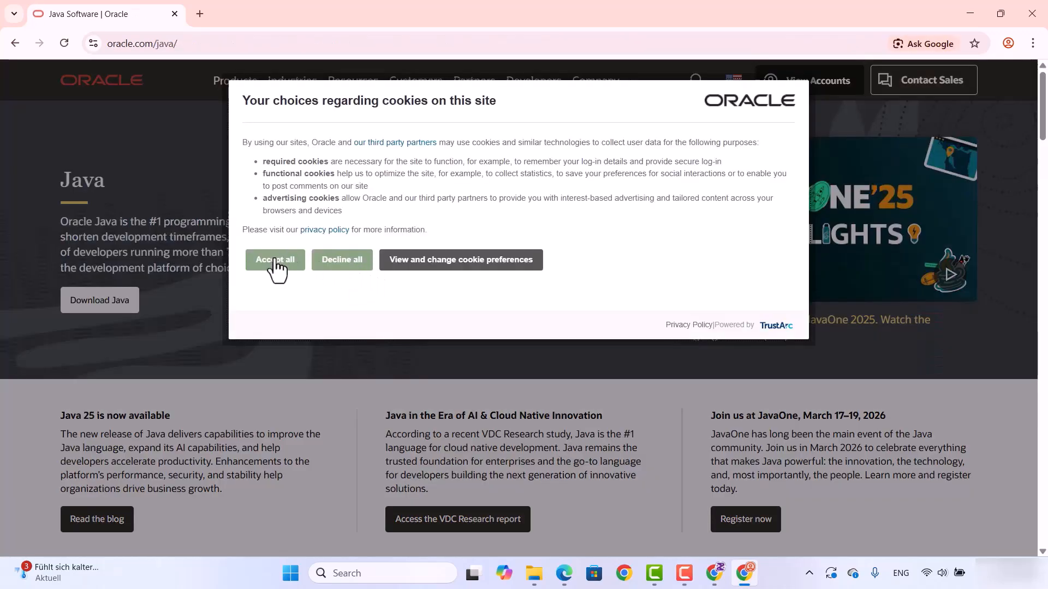
{"action": "left_click", "coordinate": [276, 261]}
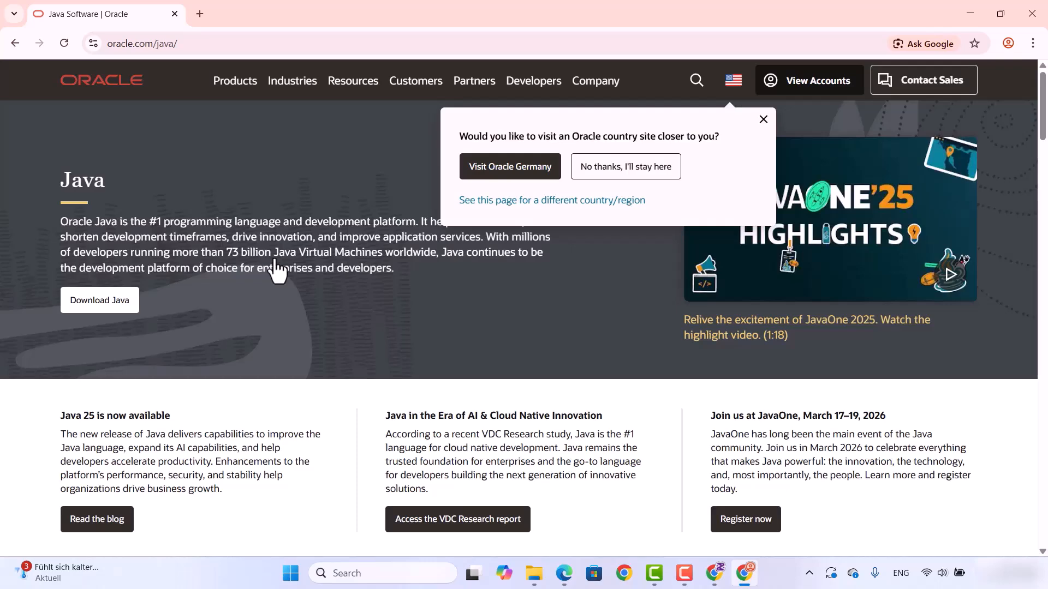
{"action": "left_click", "coordinate": [108, 302]}
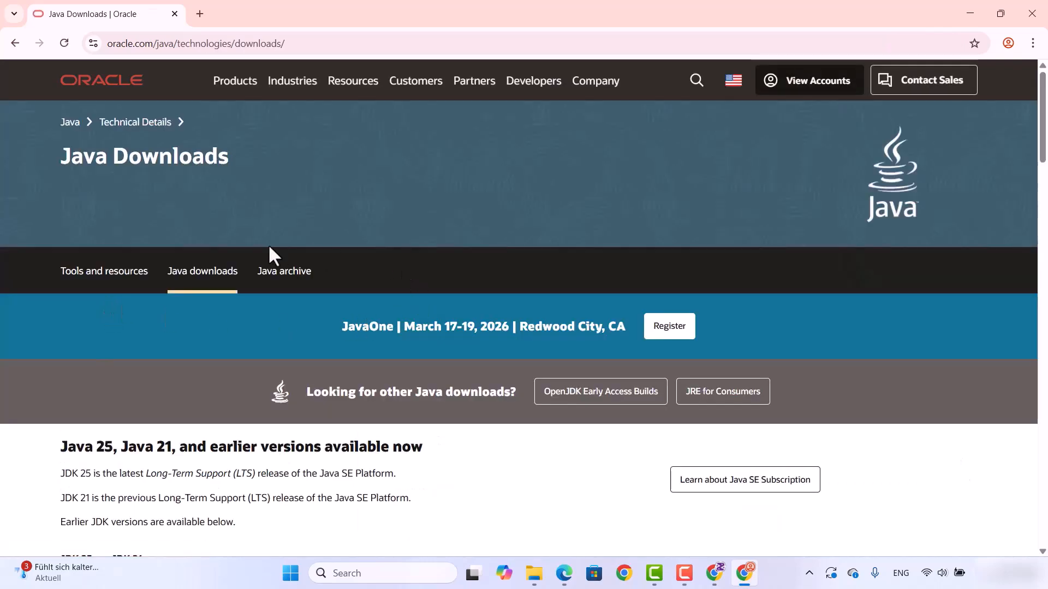
- Download the JDK 25 x64 Installer for Windows, jdk-25_windows-x64_bin.exe
{"action": "scroll", "coordinate": [339, 206], "scroll_direction": "down", "scroll_amount": 1}
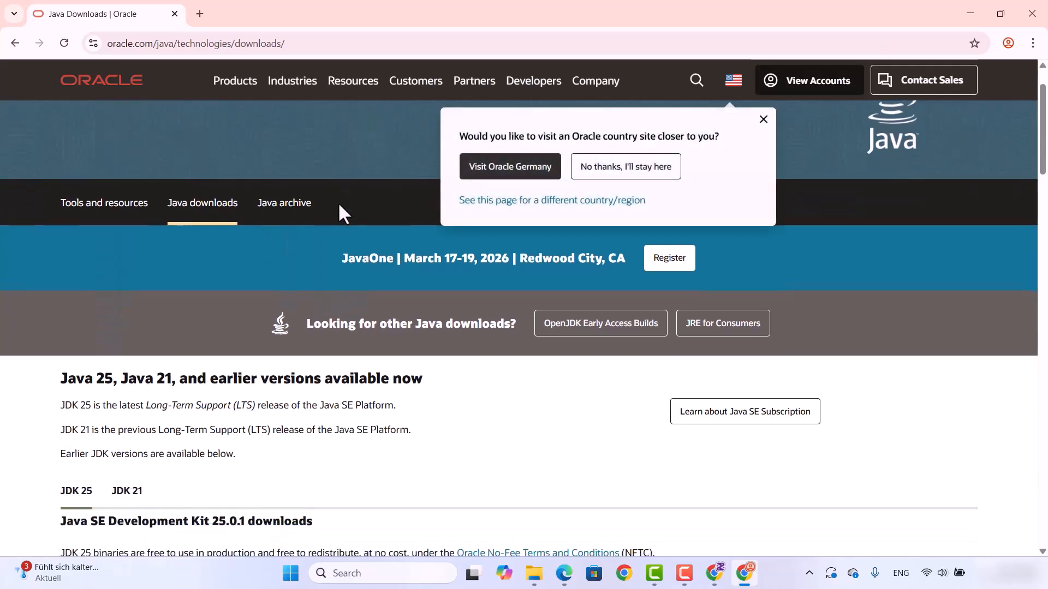
{"action": "scroll", "coordinate": [300, 183], "scroll_direction": "down", "scroll_amount": 3}
{"action": "mouse_move", "coordinate": [60, 173]}
{"action": "left_mouse_down"}
{"action": "mouse_move", "coordinate": [111, 176]}
{"action": "mouse_move", "coordinate": [59, 171]}
{"action": "left_mouse_up"}
{"action": "left_click", "coordinate": [110, 176]}
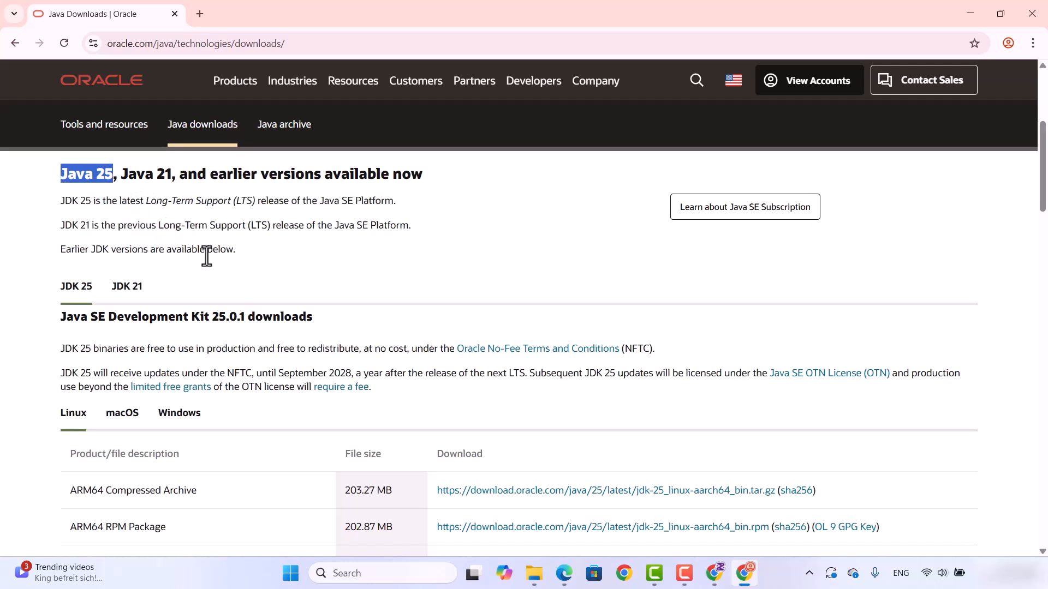
{"action": "scroll", "coordinate": [206, 255], "scroll_direction": "down", "scroll_amount": 2}
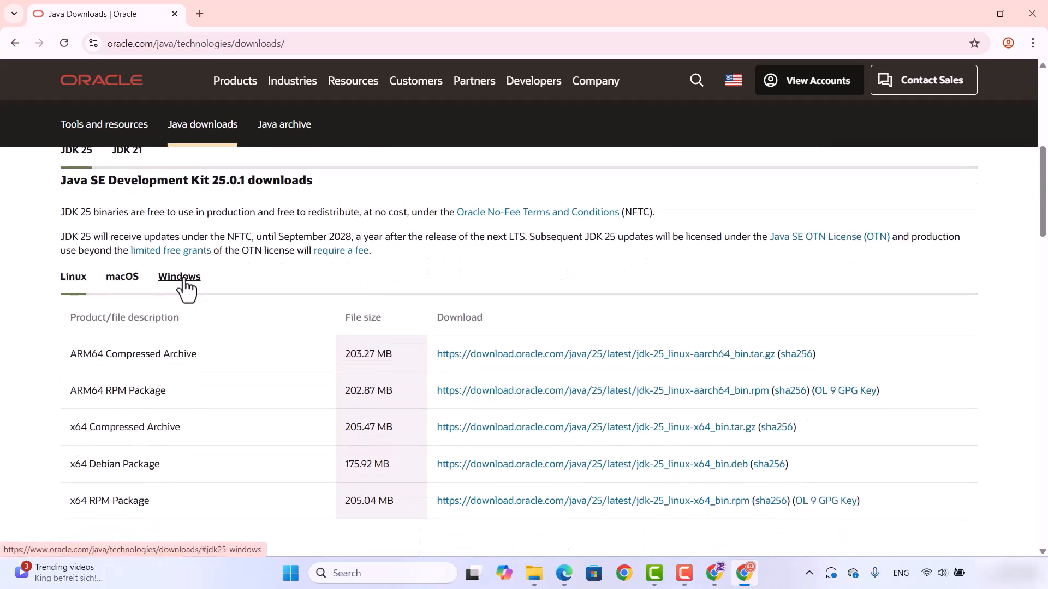
{"action": "left_click", "coordinate": [185, 289]}
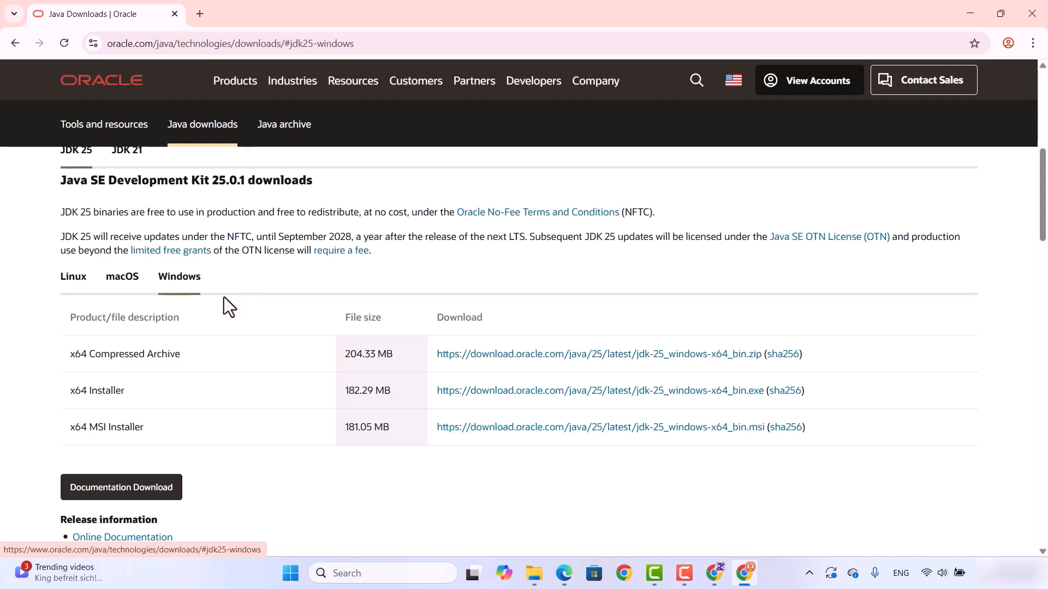
{"action": "scroll", "coordinate": [218, 299], "scroll_direction": "down", "scroll_amount": 1}
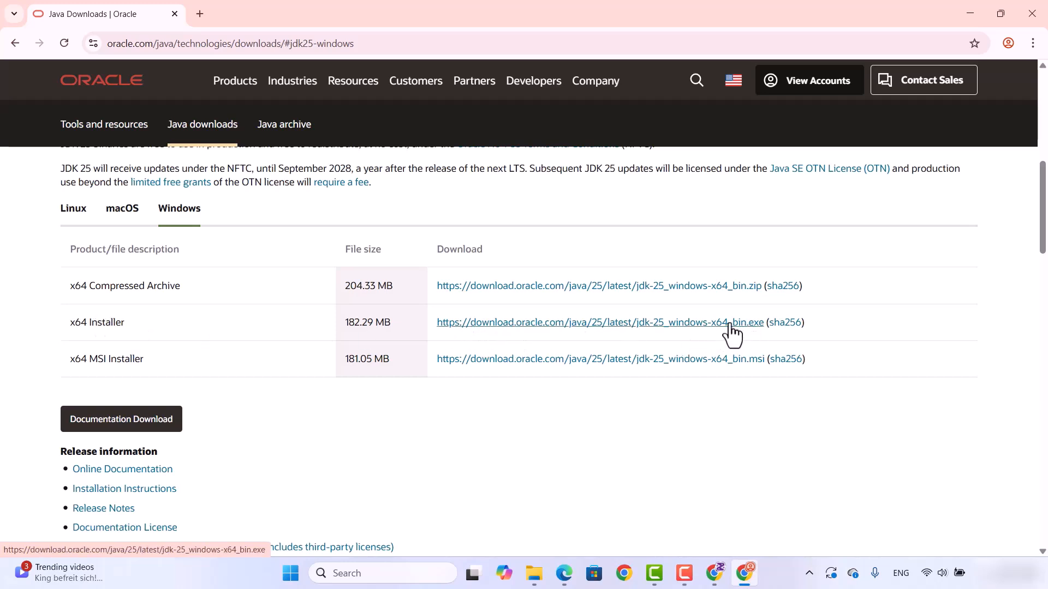
{"action": "left_click", "coordinate": [710, 324]}
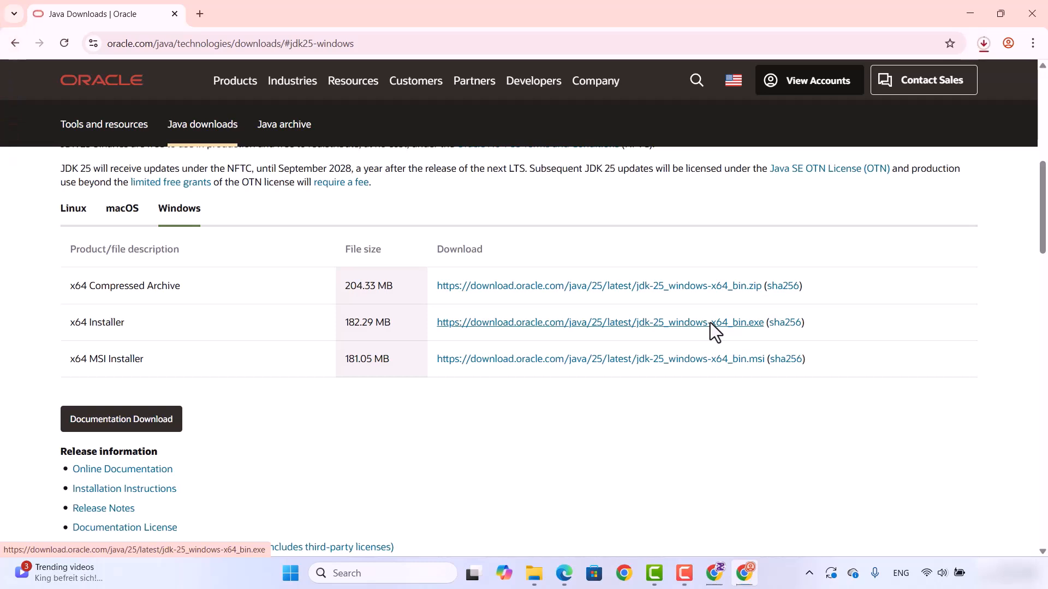
- Run the downloaded jdk-25_windows-x64_bin.exe and install the JDK to the default folder C:\Program Files\Java\jdk-25\, then close the setup wizard
{"action": "left_click", "coordinate": [979, 47]}
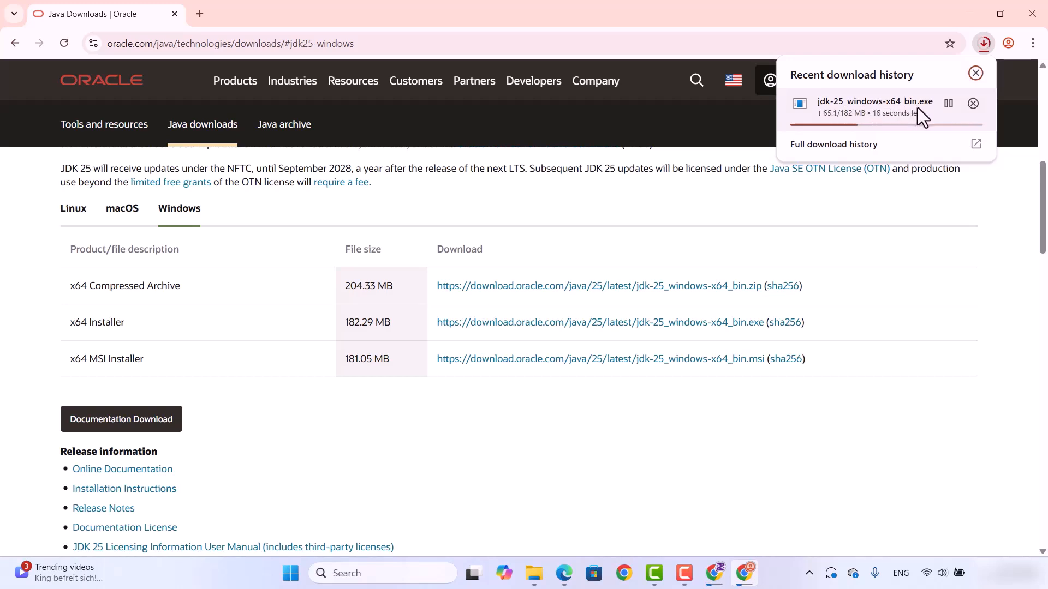
{"action": "left_click", "coordinate": [851, 103]}
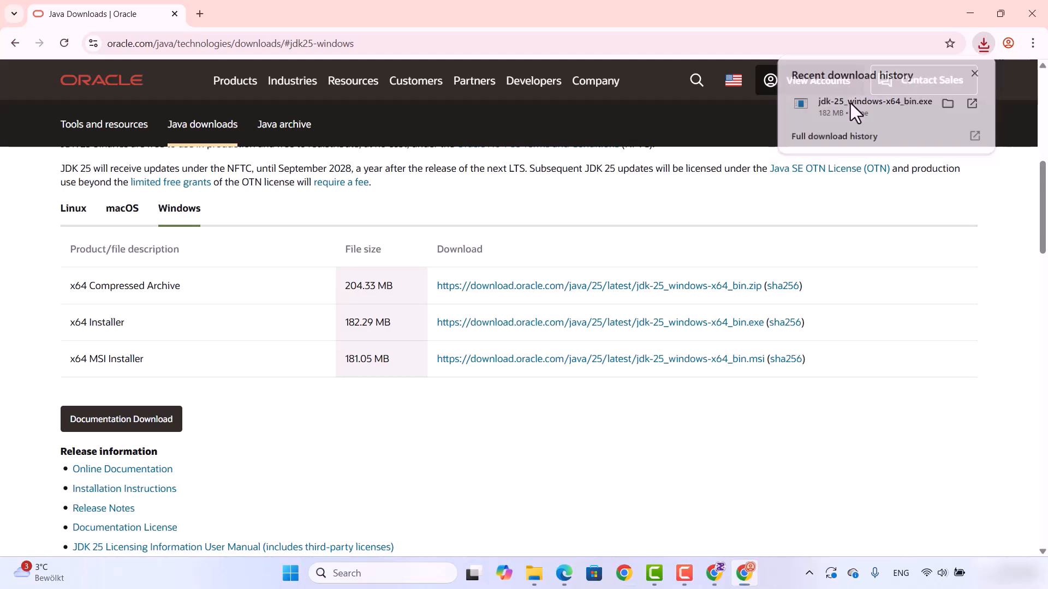
{"action": "left_click", "coordinate": [969, 14]}
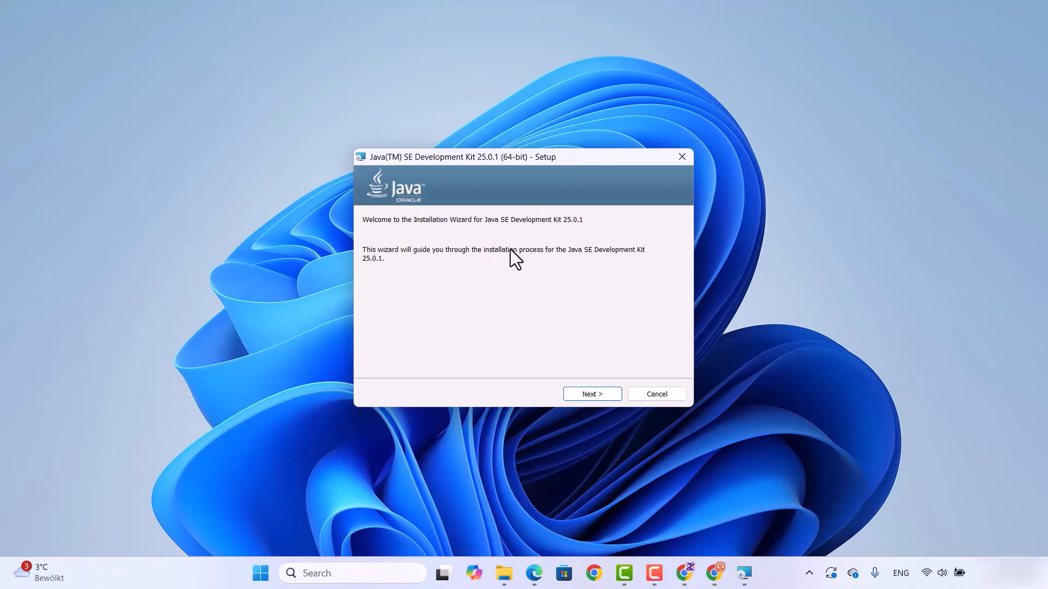
{"action": "left_click", "coordinate": [579, 393]}
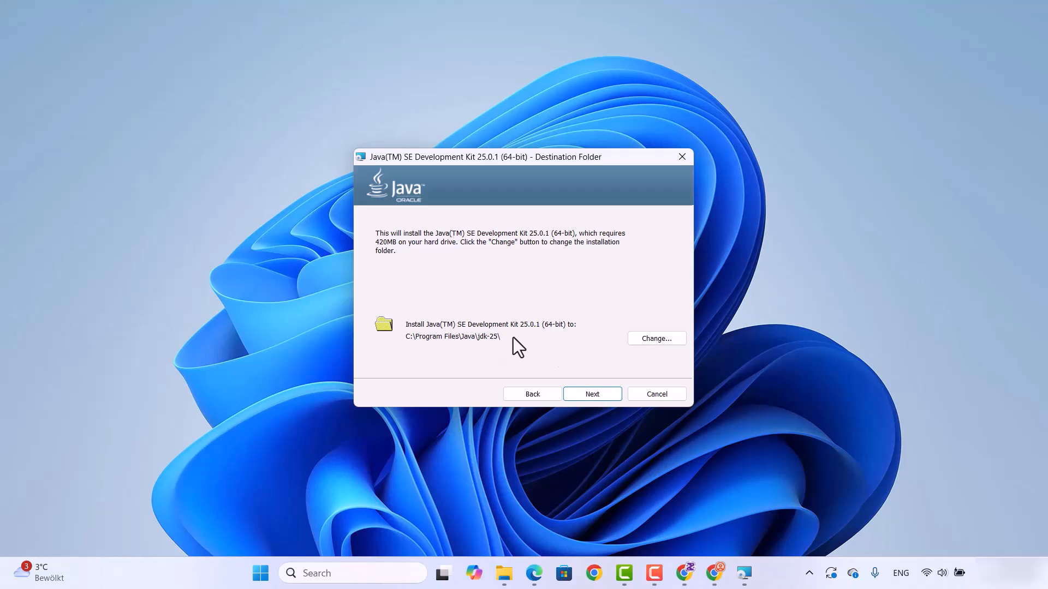
{"action": "left_click", "coordinate": [582, 396]}
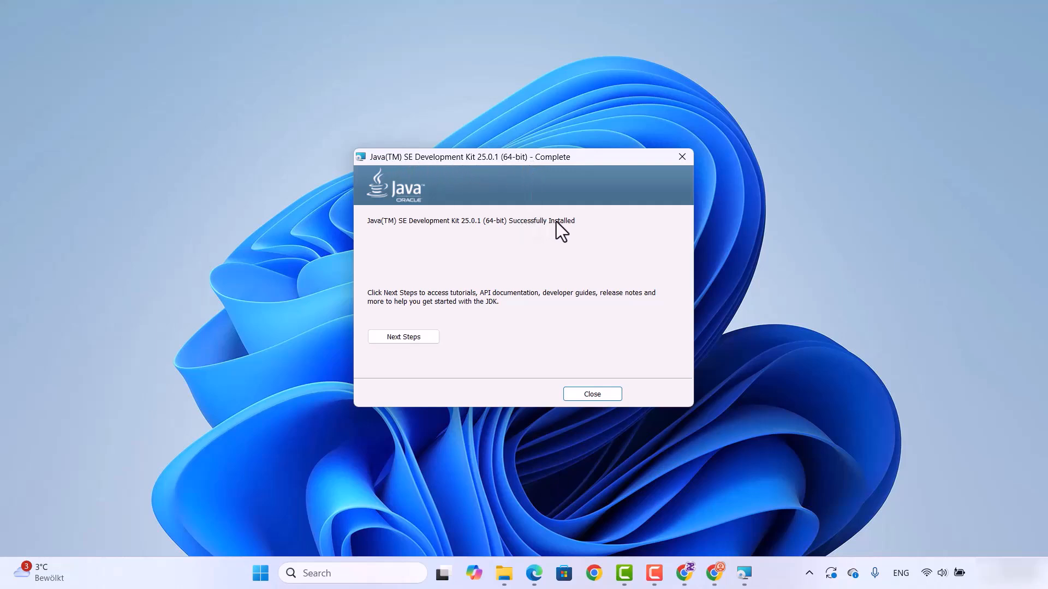
{"action": "left_click", "coordinate": [579, 393]}
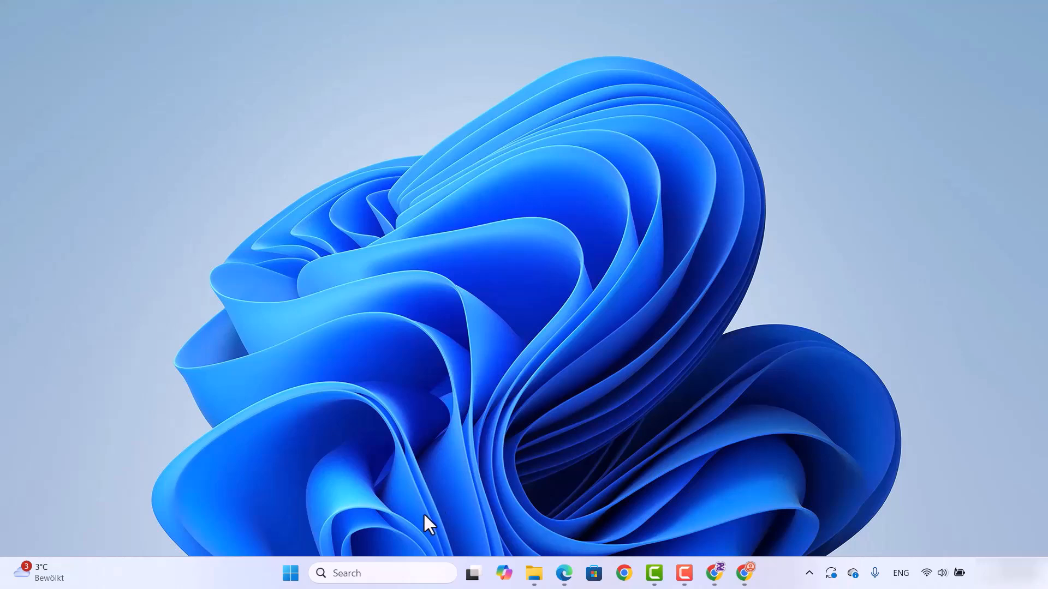
- Open a maximized Command Prompt and check the installed Java version with java --version, then minimize the window
{"action": "left_click", "coordinate": [386, 573]}
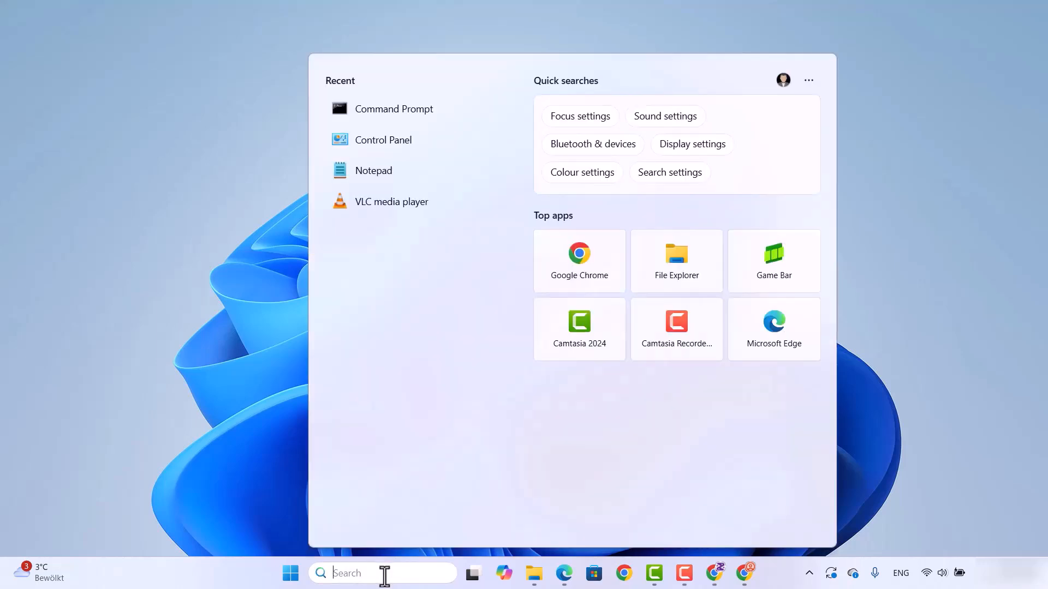
{"action": "type", "text": "cmd"}
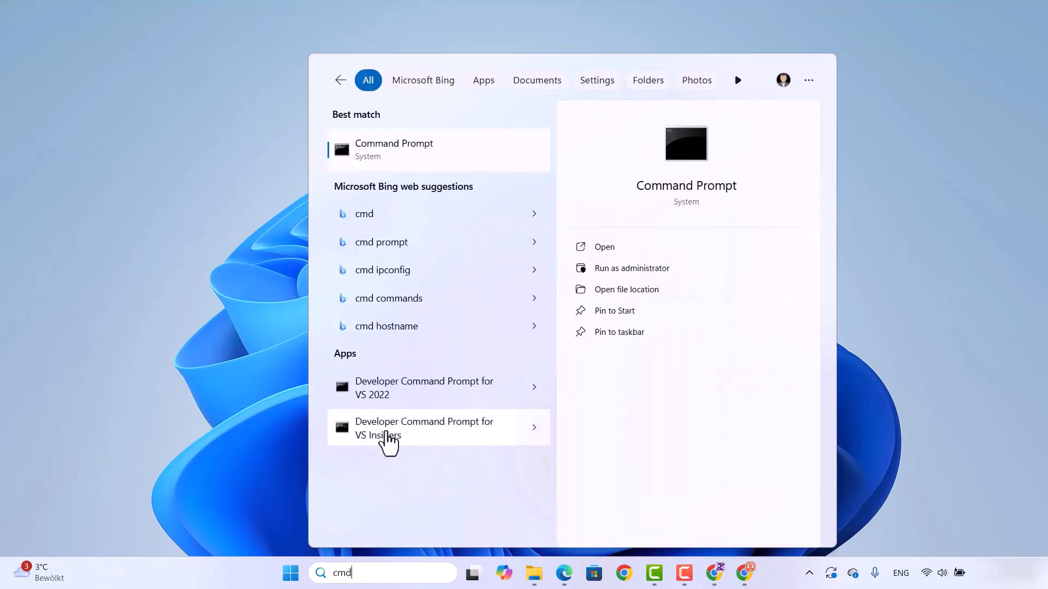
{"action": "left_click", "coordinate": [390, 153]}
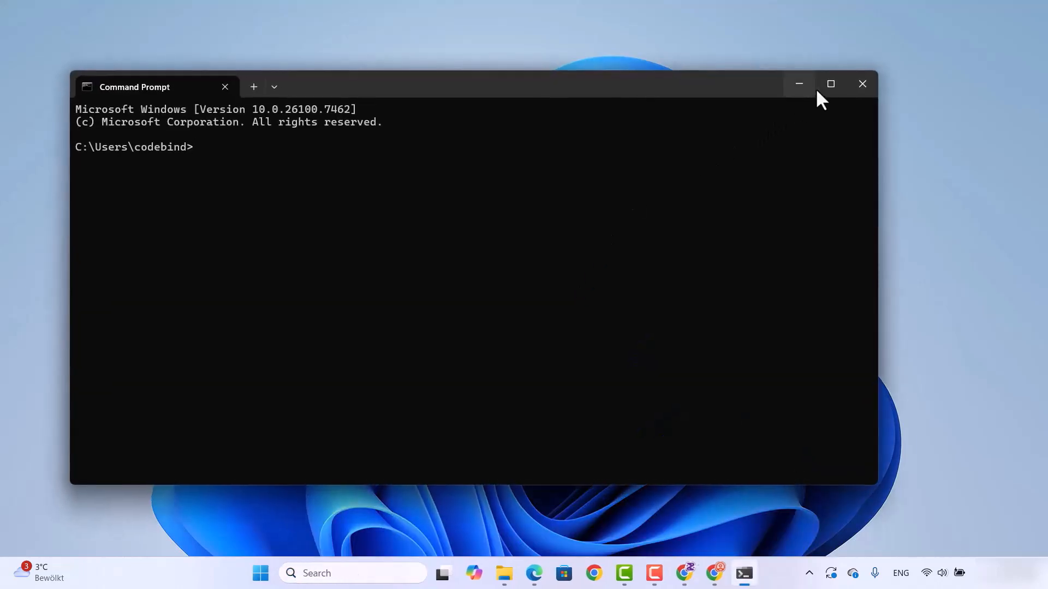
{"action": "left_click", "coordinate": [828, 82]}
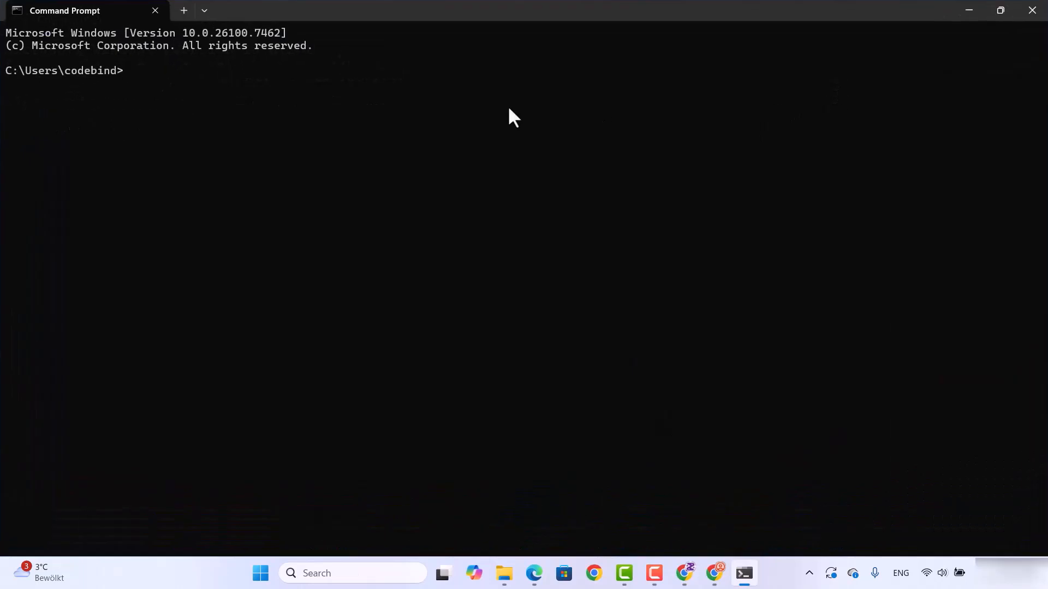
{"action": "type", "text": "java --version"}
{"action": "key", "text": "Return"}
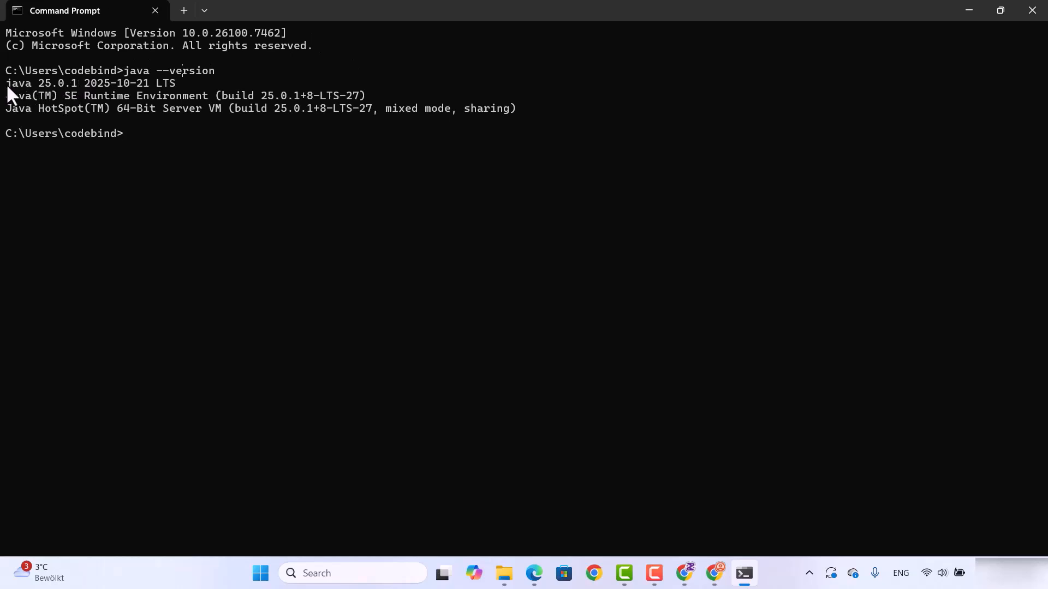
{"action": "triple_click", "coordinate": [62, 85]}
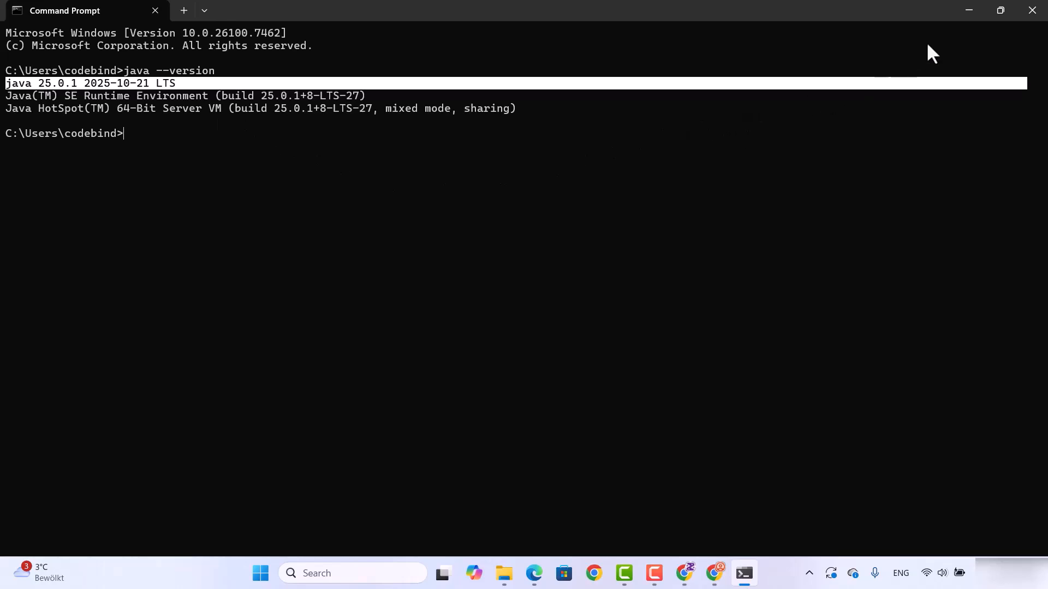
{"action": "left_click", "coordinate": [960, 8]}
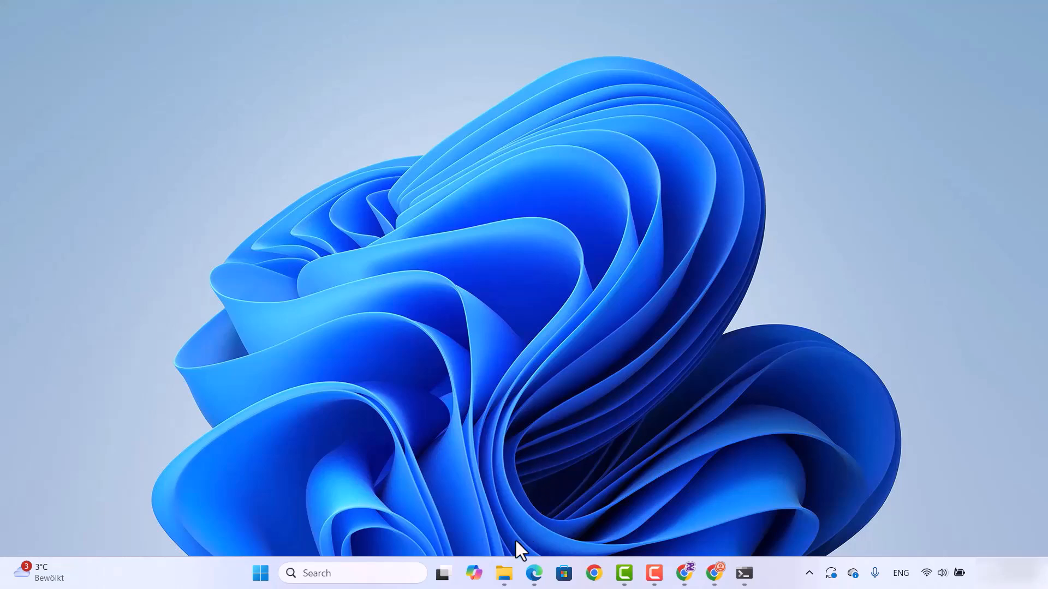
- Switch to File Explorer and browse to the JDK installation folder C:\Program Files\Java\jdk-25
{"action": "left_click", "coordinate": [504, 573]}
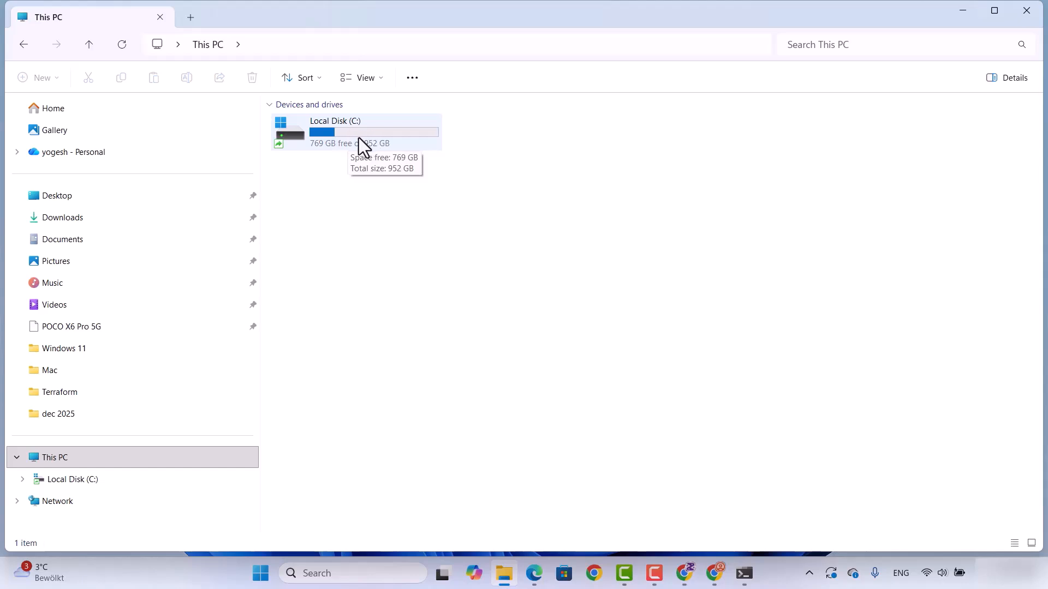
{"action": "left_click", "coordinate": [340, 132]}
{"action": "double_click", "coordinate": [339, 132]}
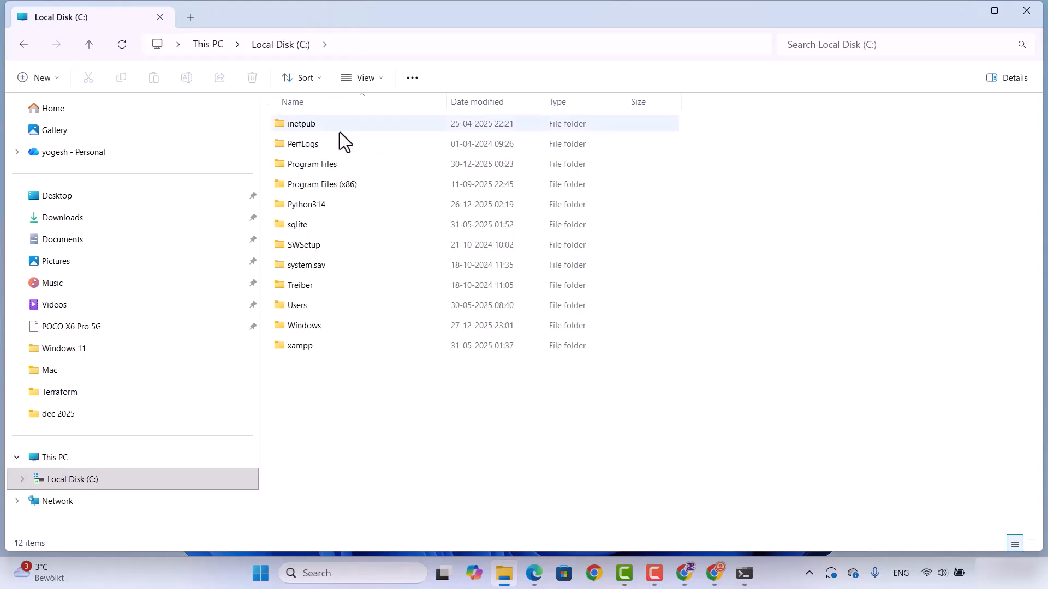
{"action": "double_click", "coordinate": [322, 167]}
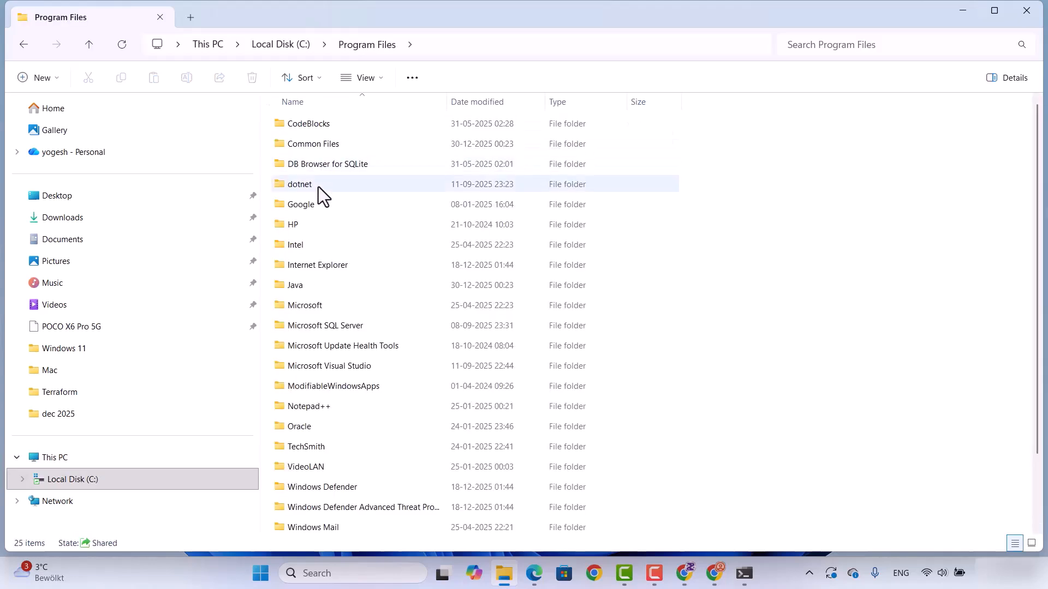
{"action": "scroll", "coordinate": [339, 261], "scroll_direction": "down", "scroll_amount": 2}
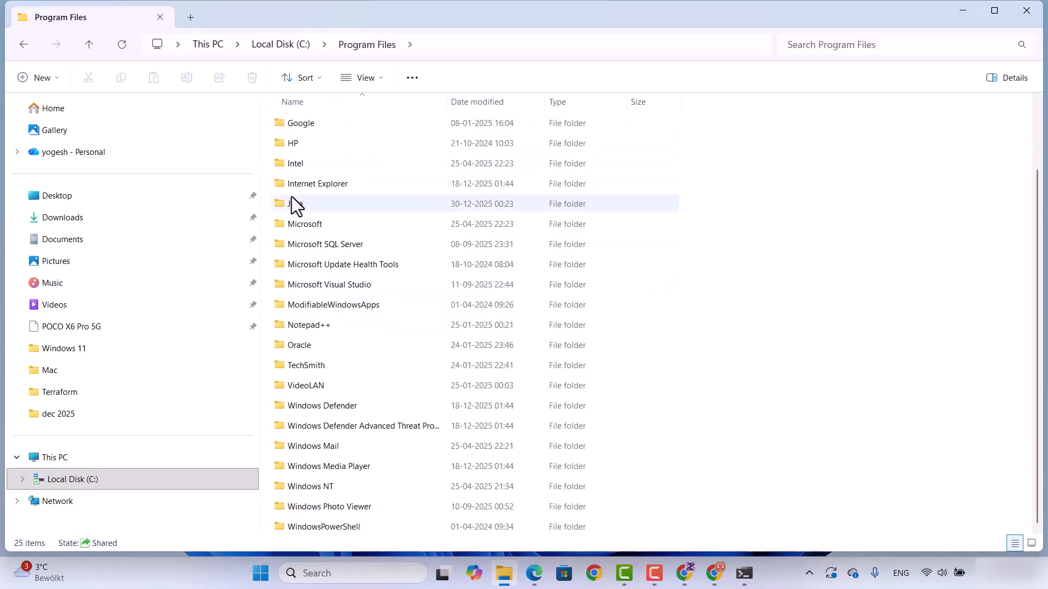
{"action": "double_click", "coordinate": [296, 205]}
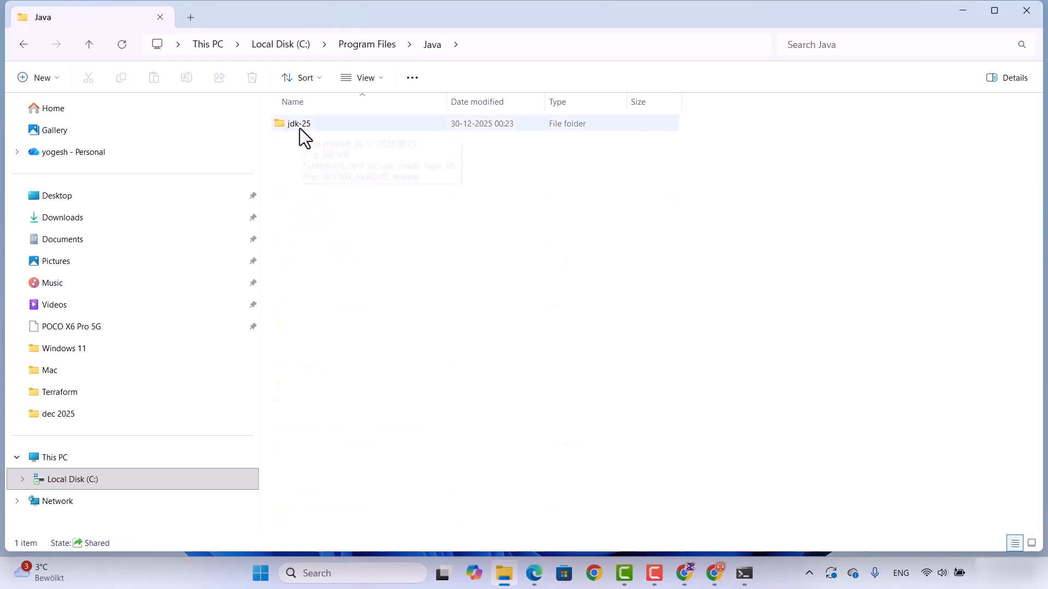
{"action": "double_click", "coordinate": [300, 128]}
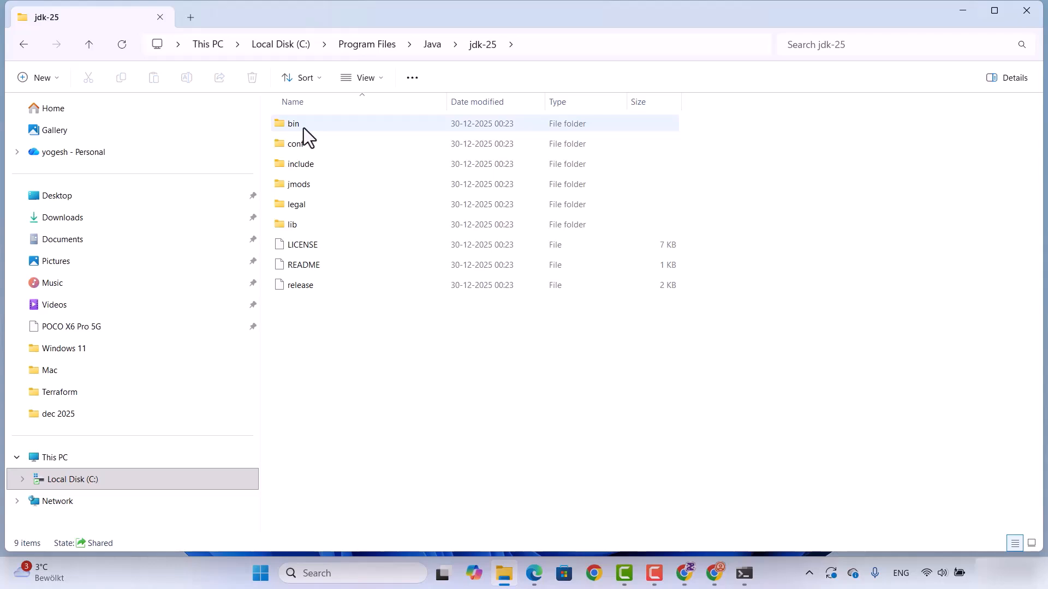
- Copy the full folder path C:\Program Files\Java\jdk-25 and minimize File Explorer
{"action": "left_click", "coordinate": [558, 41]}
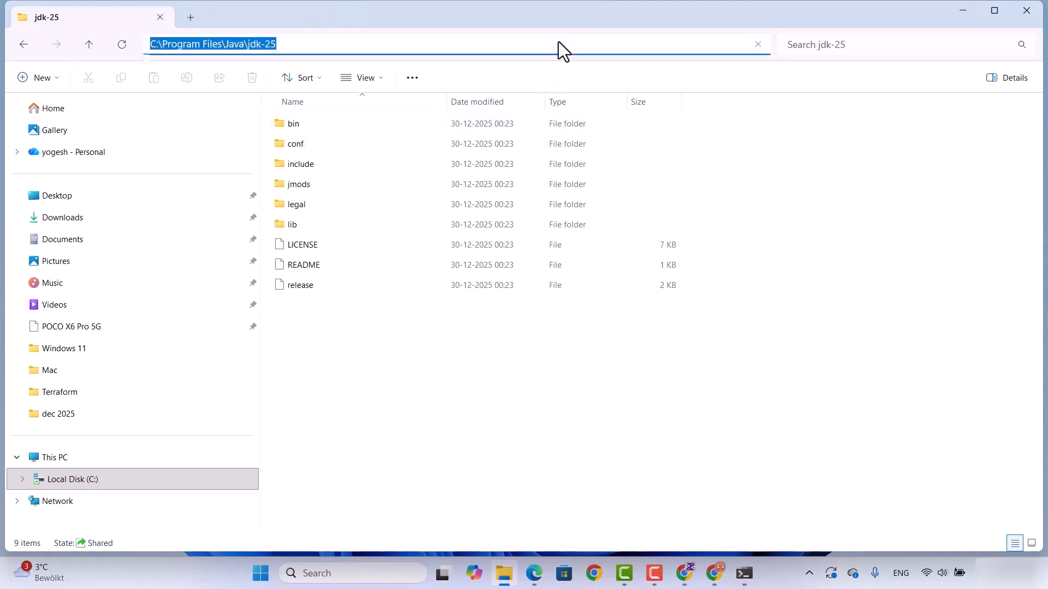
{"action": "left_click", "coordinate": [282, 47]}
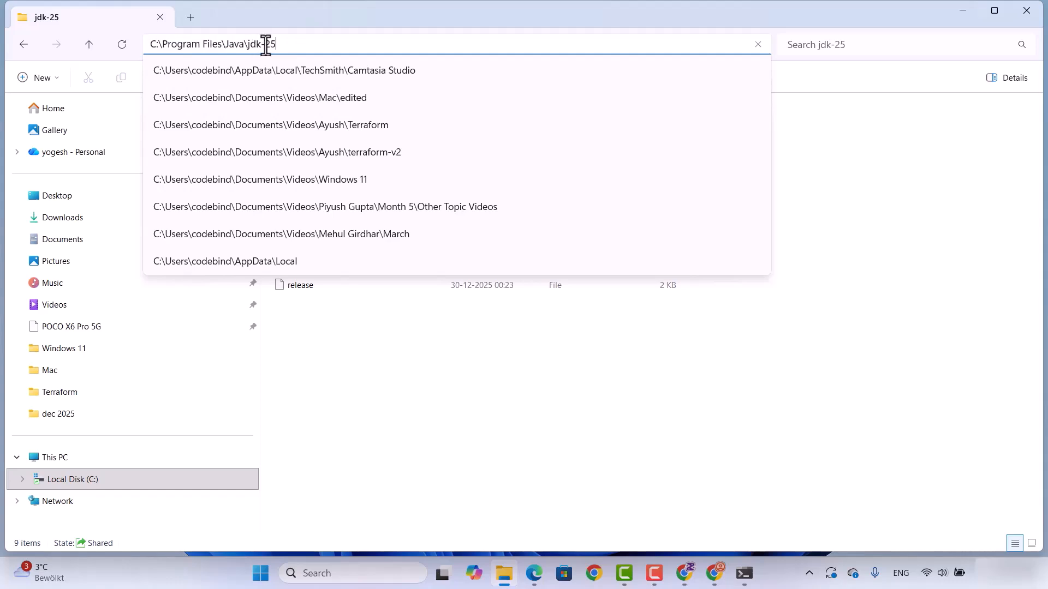
{"action": "left_click_drag", "start_coordinate": [265, 45], "coordinate": [276, 46]}
{"action": "triple_click", "coordinate": [279, 46]}
{"action": "left_click", "coordinate": [279, 46]}
{"action": "triple_click", "coordinate": [279, 46]}
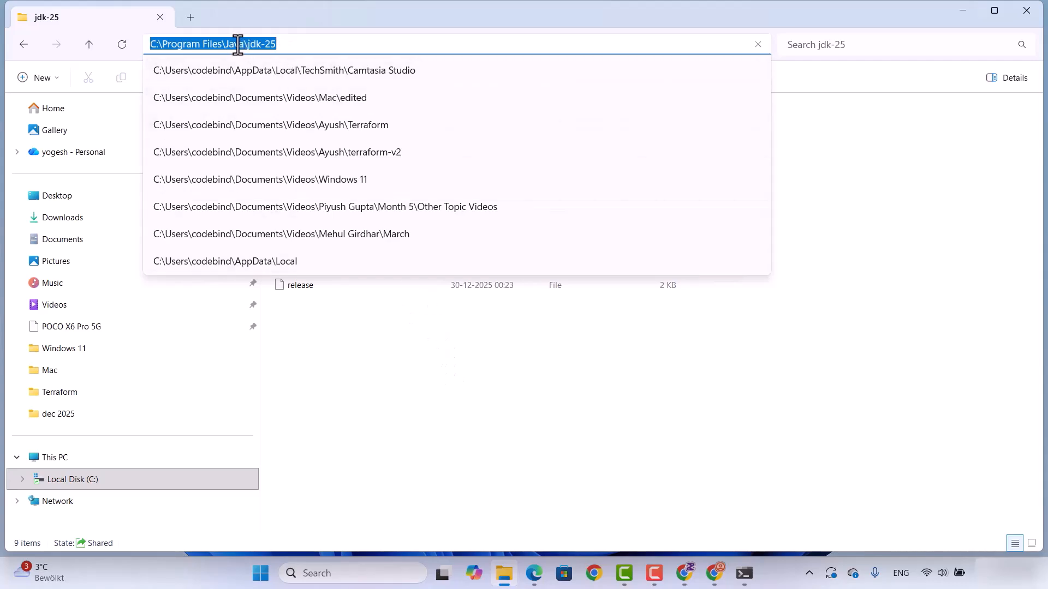
{"action": "left_click", "coordinate": [287, 47]}
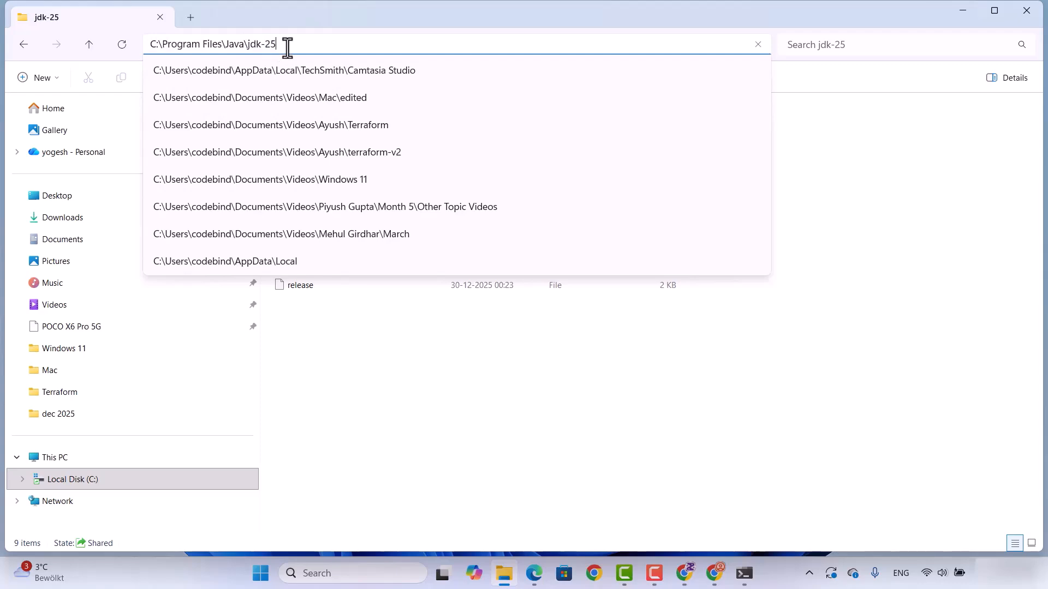
{"action": "key", "text": "ctrl+a"}
{"action": "key", "text": "ctrl+c"}
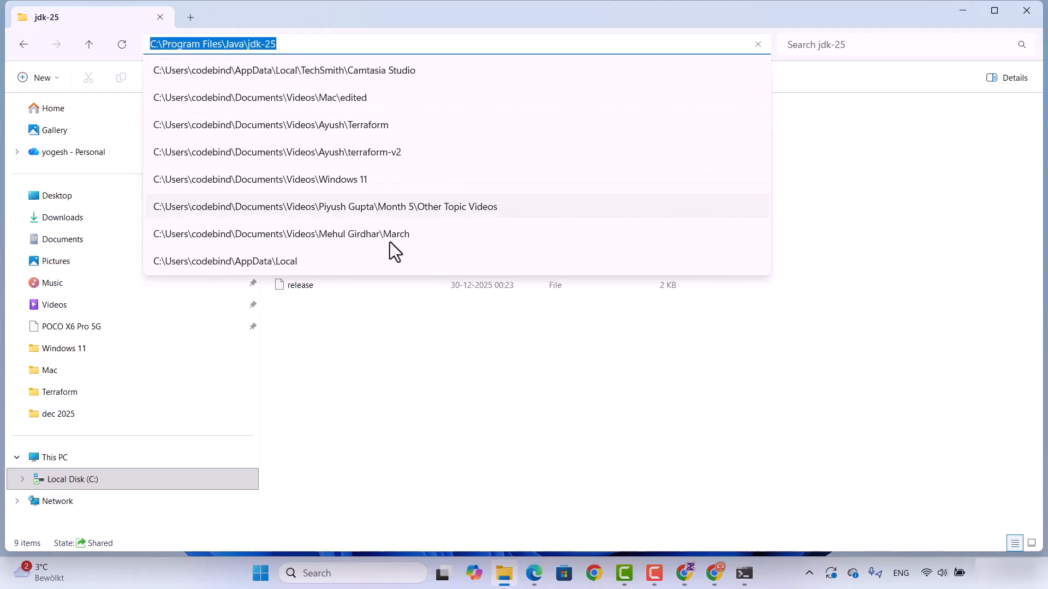
{"action": "left_click", "coordinate": [562, 354]}
{"action": "left_click", "coordinate": [963, 13]}
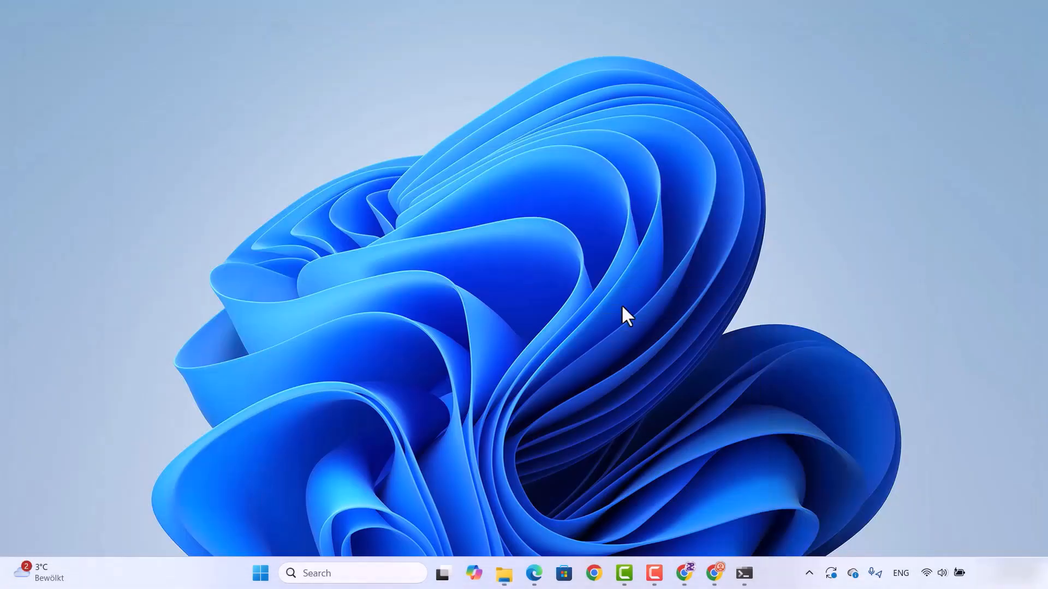
- Search Windows for "envi", open the system environment variables settings, and bring up the Environment Variables dialog
{"action": "left_click", "coordinate": [348, 573]}
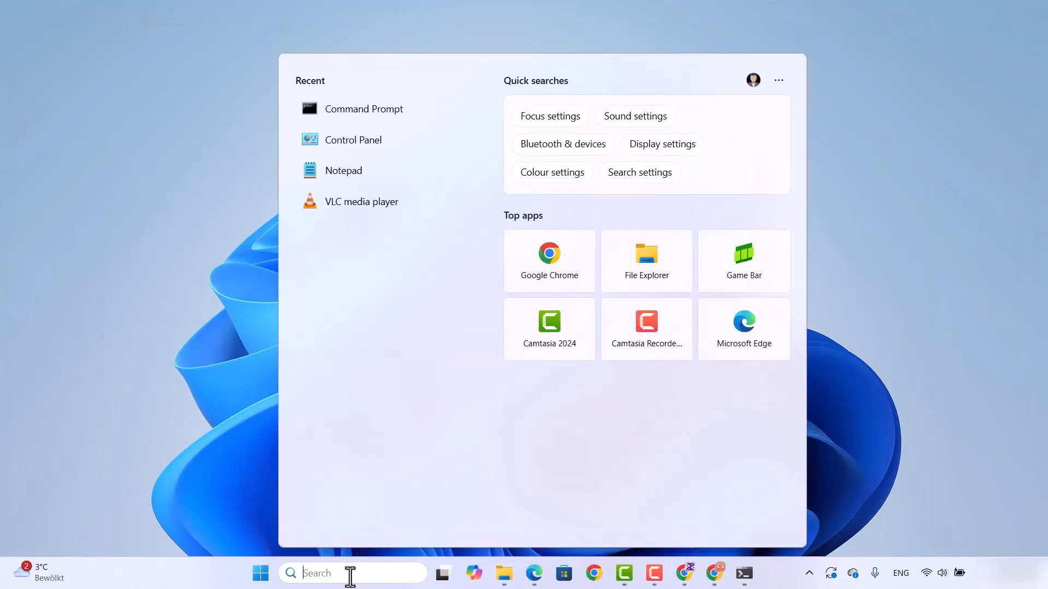
{"action": "type", "text": "dn"}
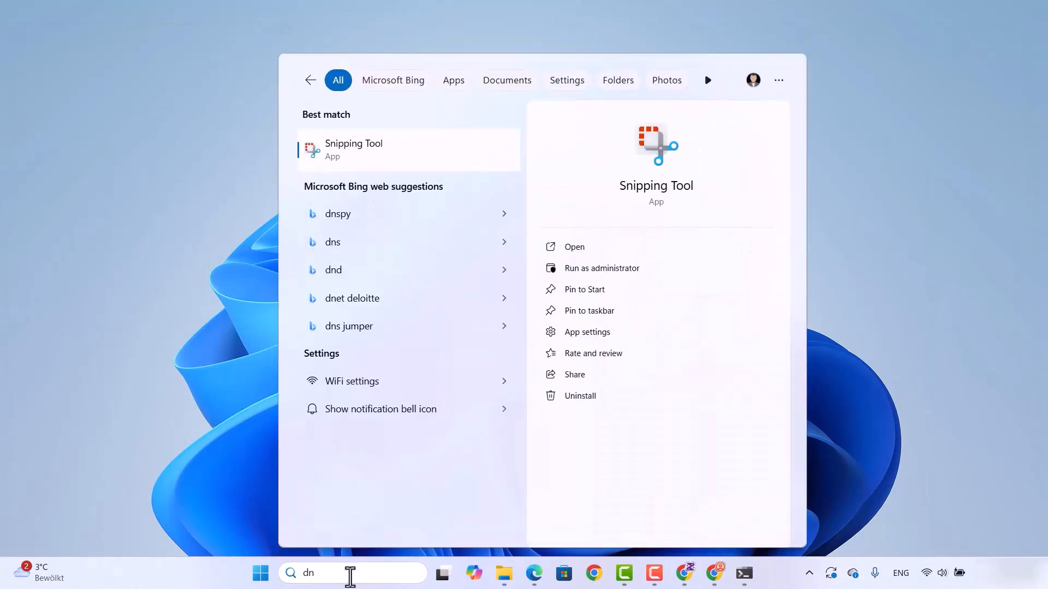
{"action": "key", "text": "BackSpace"}
{"action": "key", "text": "BackSpace"}
{"action": "type", "text": "env"}
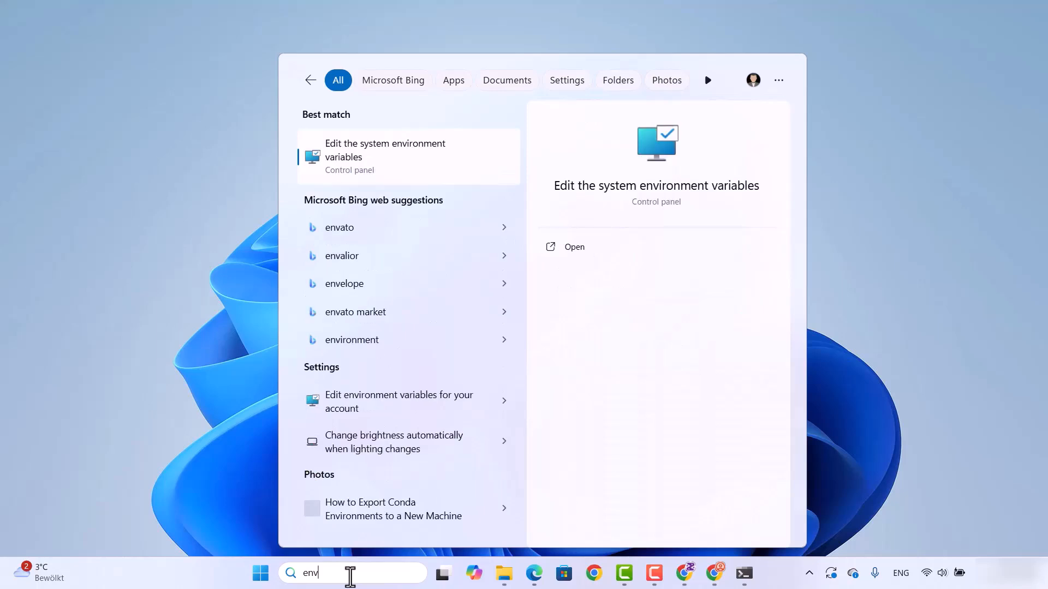
{"action": "type", "text": "i"}
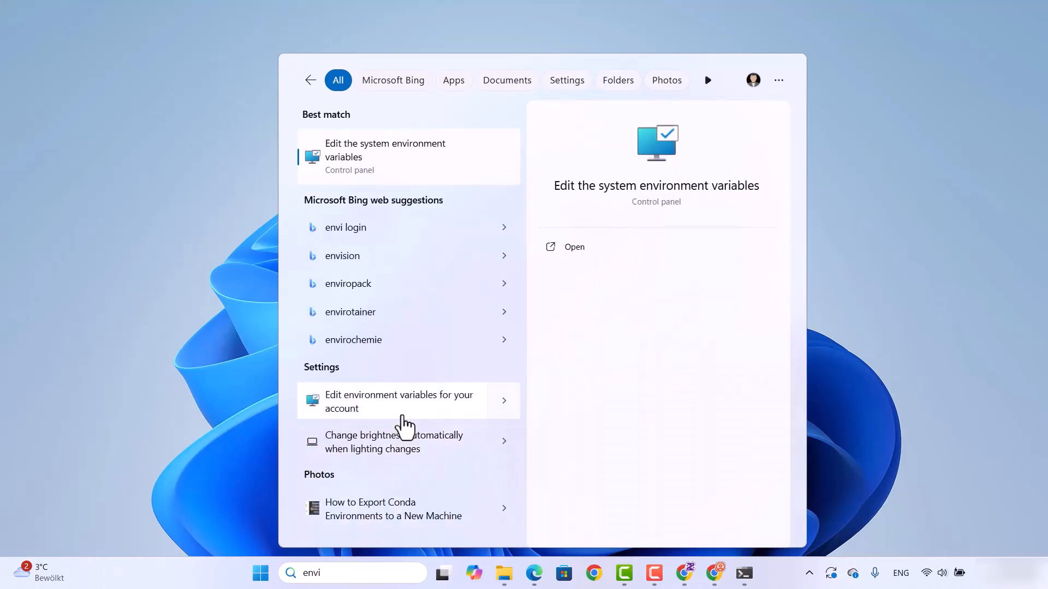
{"action": "left_click", "coordinate": [361, 159]}
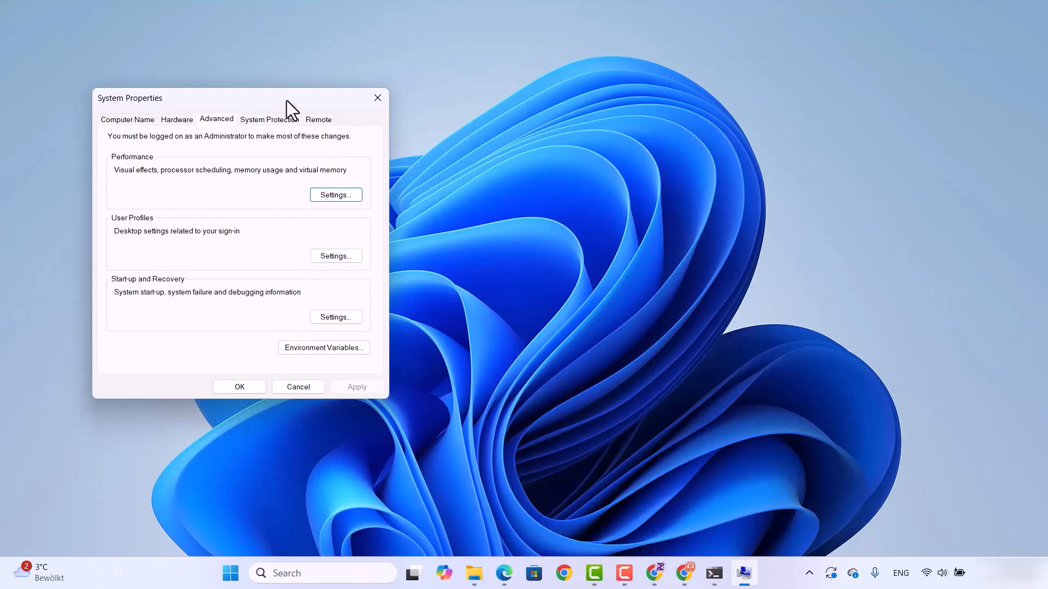
{"action": "left_click_drag", "start_coordinate": [286, 100], "coordinate": [529, 113]}
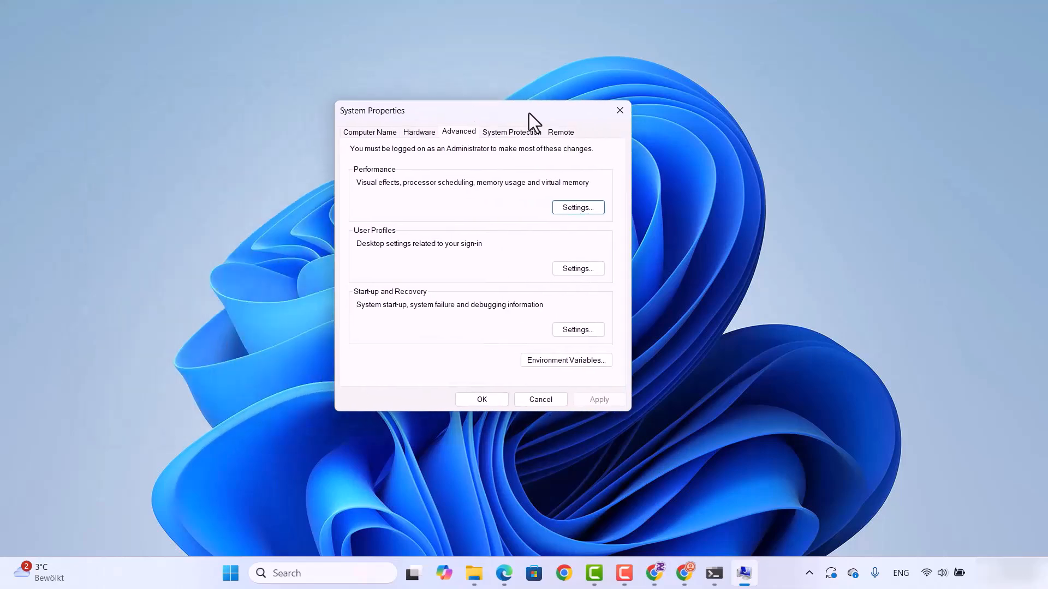
{"action": "left_click", "coordinate": [546, 359]}
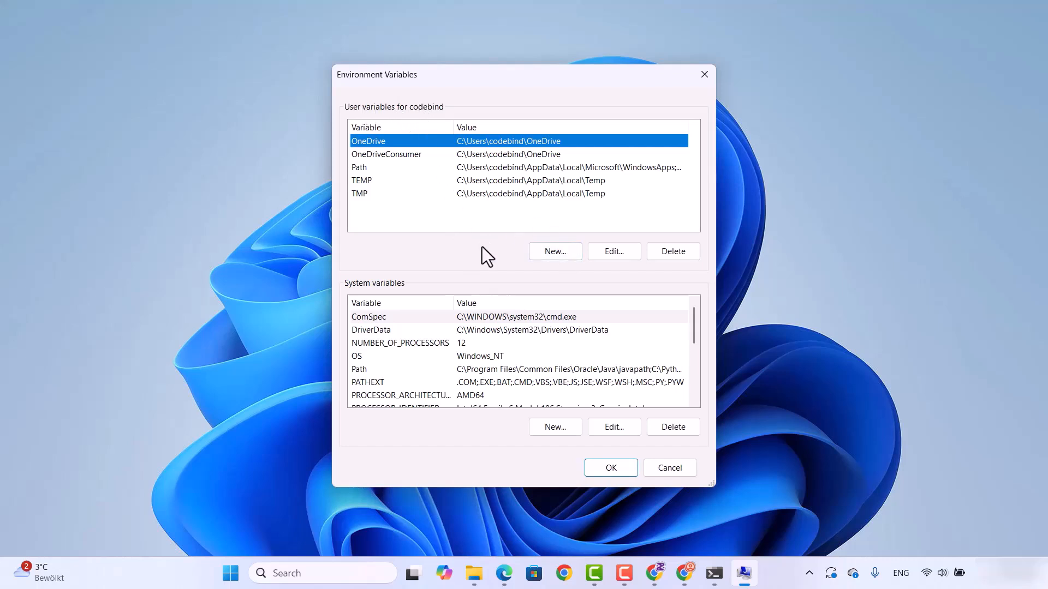
- Create a user variable JAVA_HOME with the value C:\Program Files\Java\jdk-25 and confirm all the open system dialogs
{"action": "left_click", "coordinate": [549, 256]}
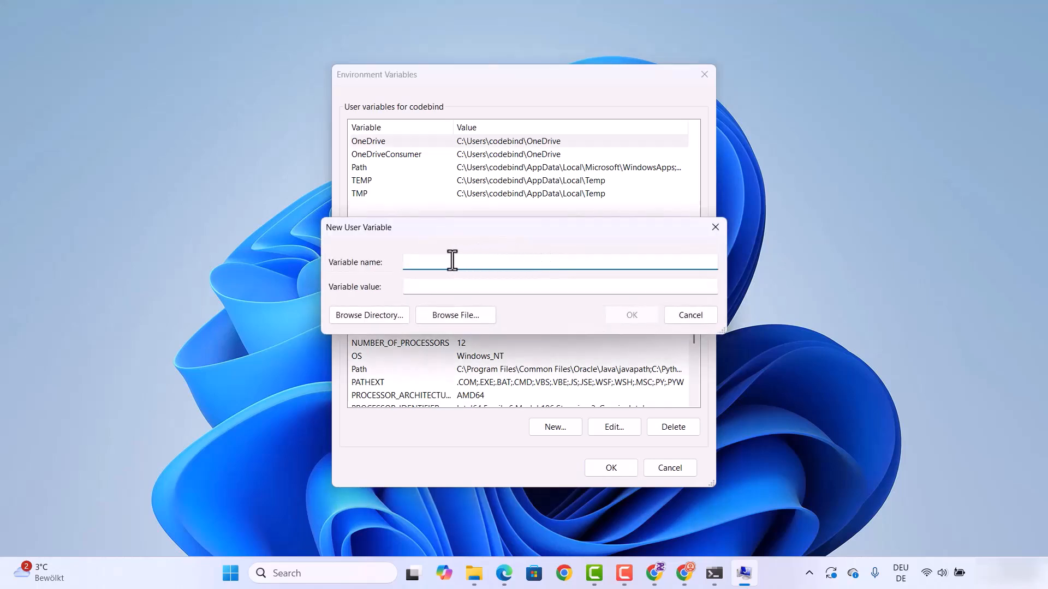
{"action": "type", "text": "JAVA_HOME"}
{"action": "left_click", "coordinate": [446, 290]}
{"action": "key", "text": "ctrl+v"}
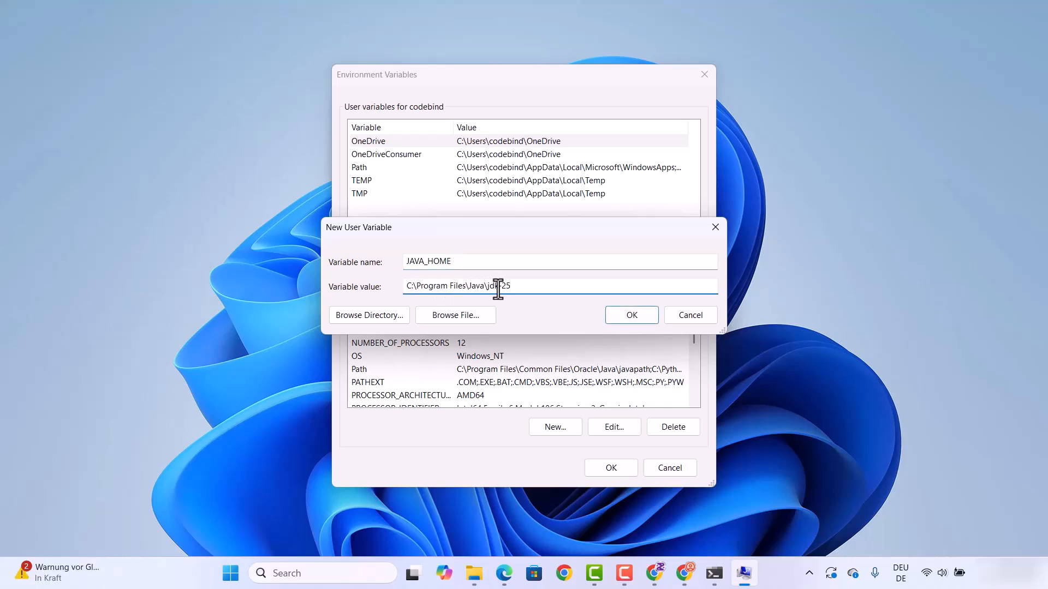
{"action": "left_click", "coordinate": [622, 321]}
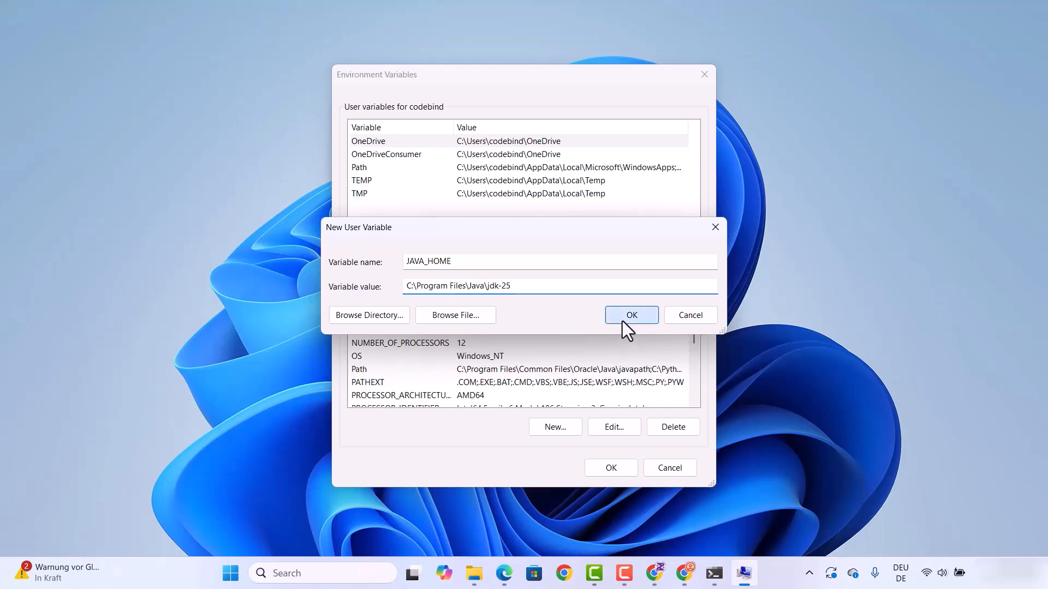
{"action": "left_click", "coordinate": [621, 465]}
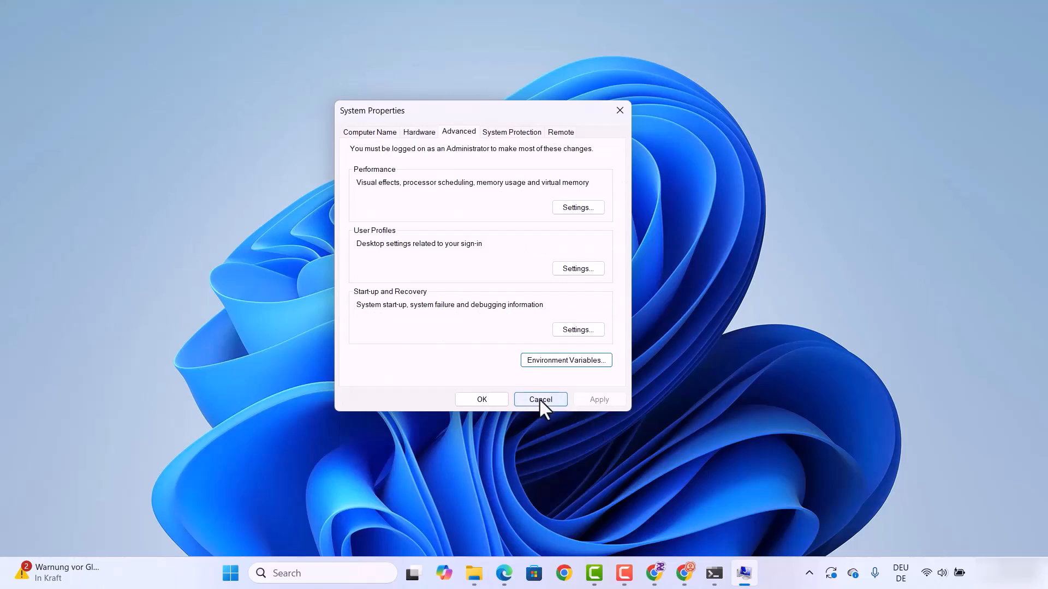
{"action": "left_click", "coordinate": [496, 404]}
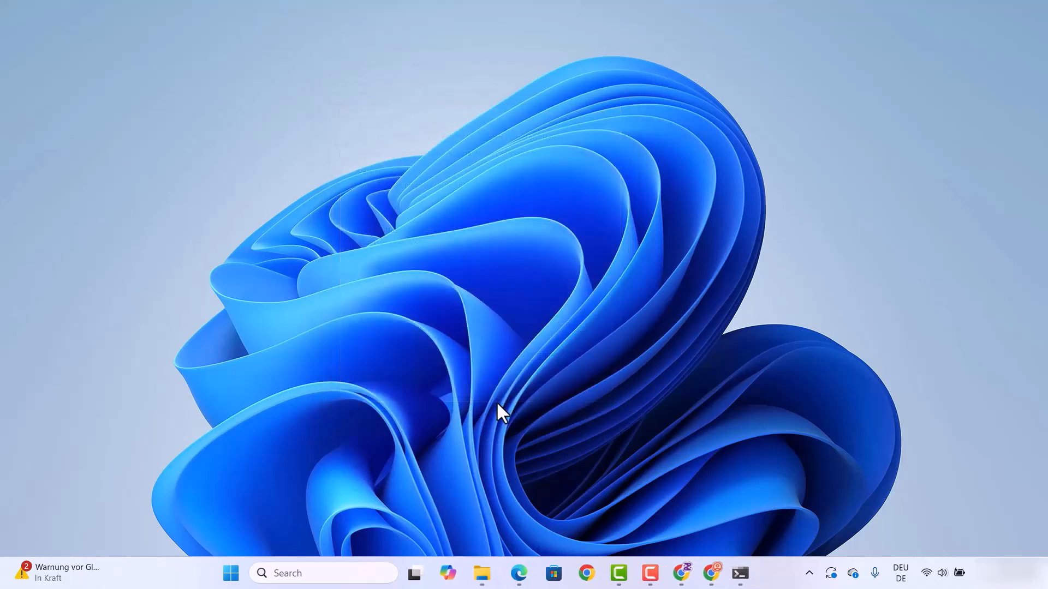
- Close the existing Command Prompt window and open a new, maximized Command Prompt
{"action": "left_click", "coordinate": [745, 573]}
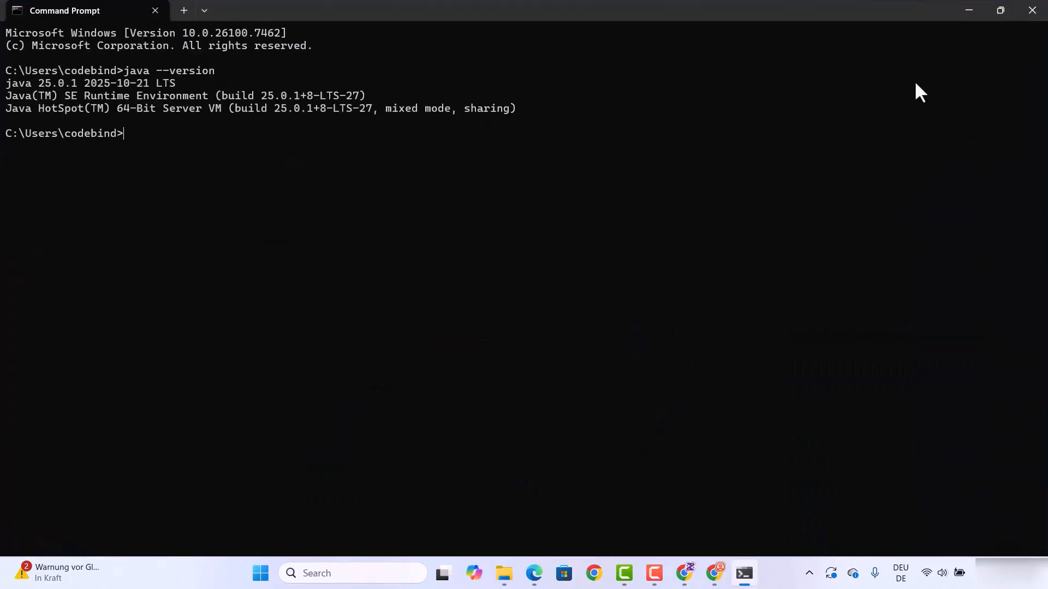
{"action": "left_click", "coordinate": [1033, 18]}
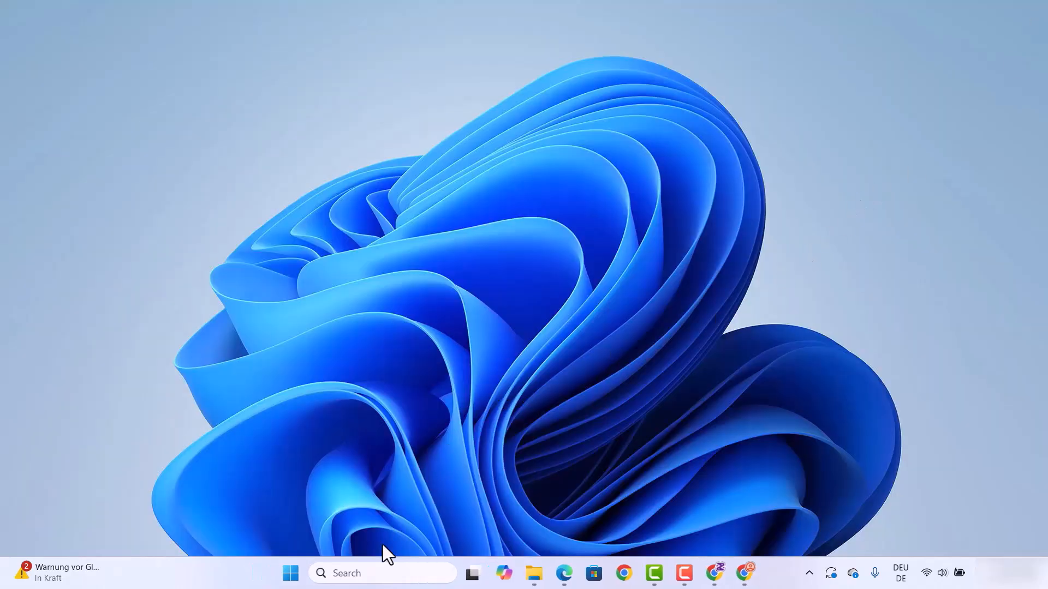
{"action": "left_click", "coordinate": [382, 572]}
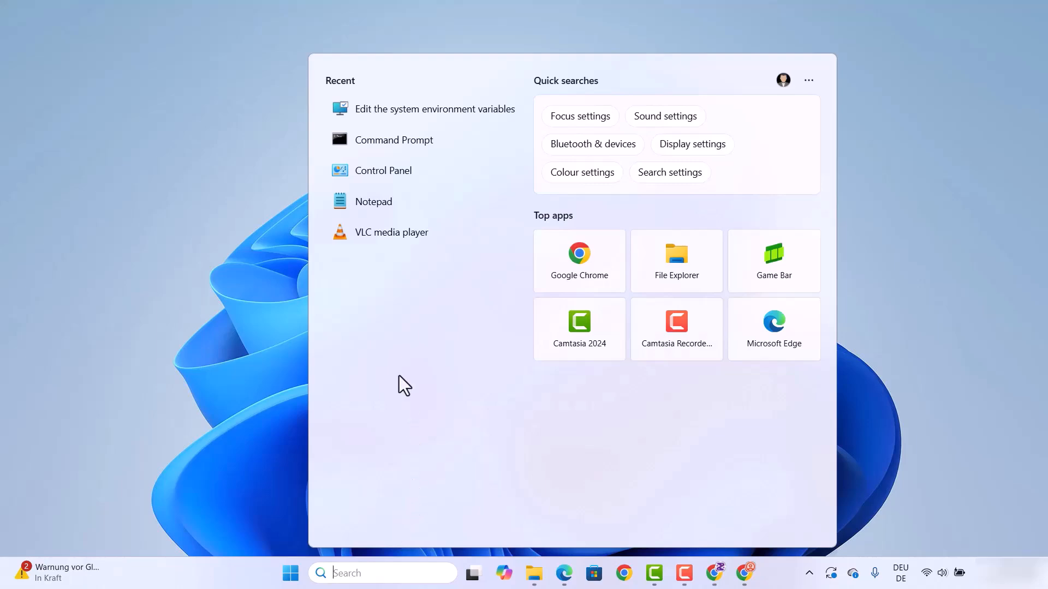
{"action": "type", "text": "cmd"}
{"action": "left_click", "coordinate": [382, 155]}
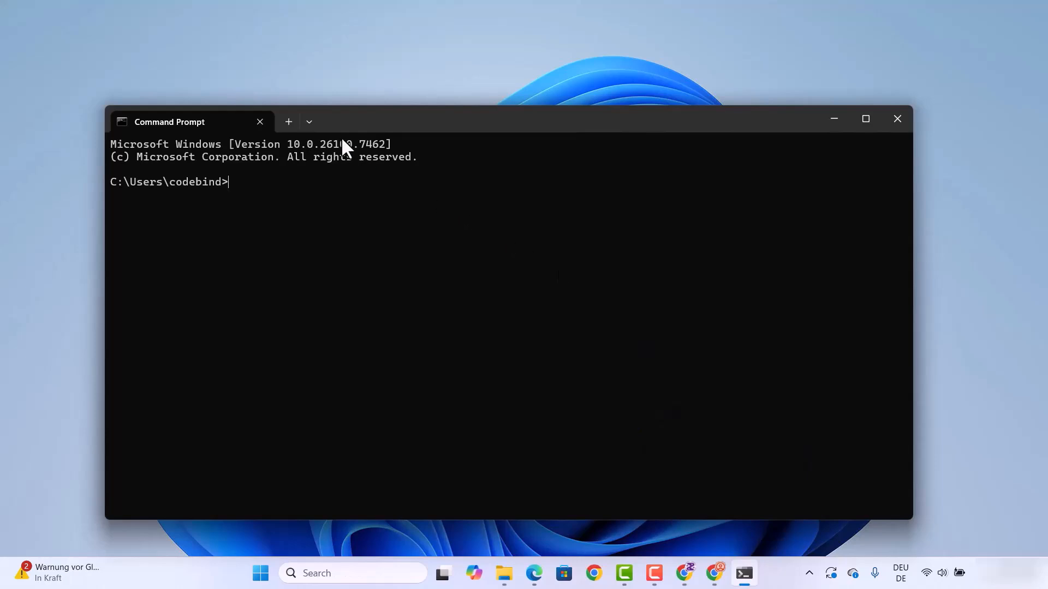
{"action": "double_click", "coordinate": [318, 125]}
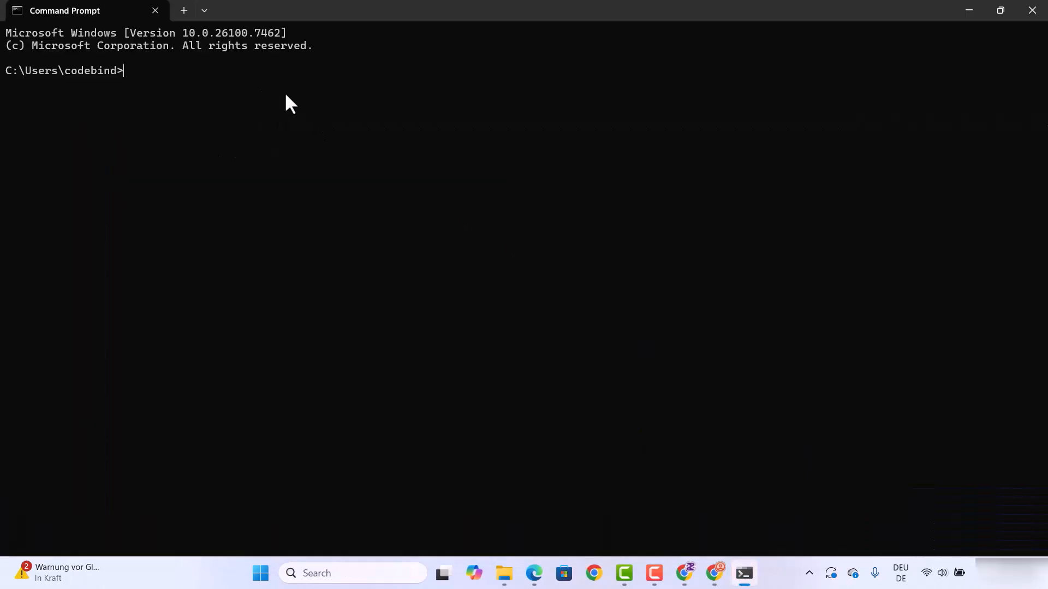
- Print the JAVA_HOME value with echo %JAVA_HOME% and select the output line
{"action": "type", "text": "echo %JAVA_HOME"}
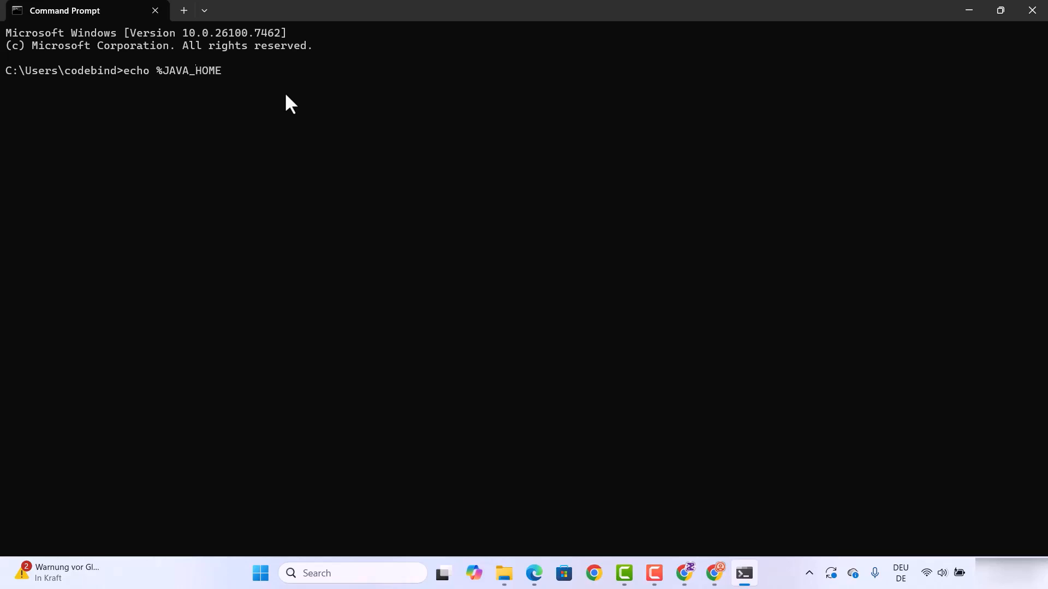
{"action": "type", "text": "%"}
{"action": "key", "text": "Return"}
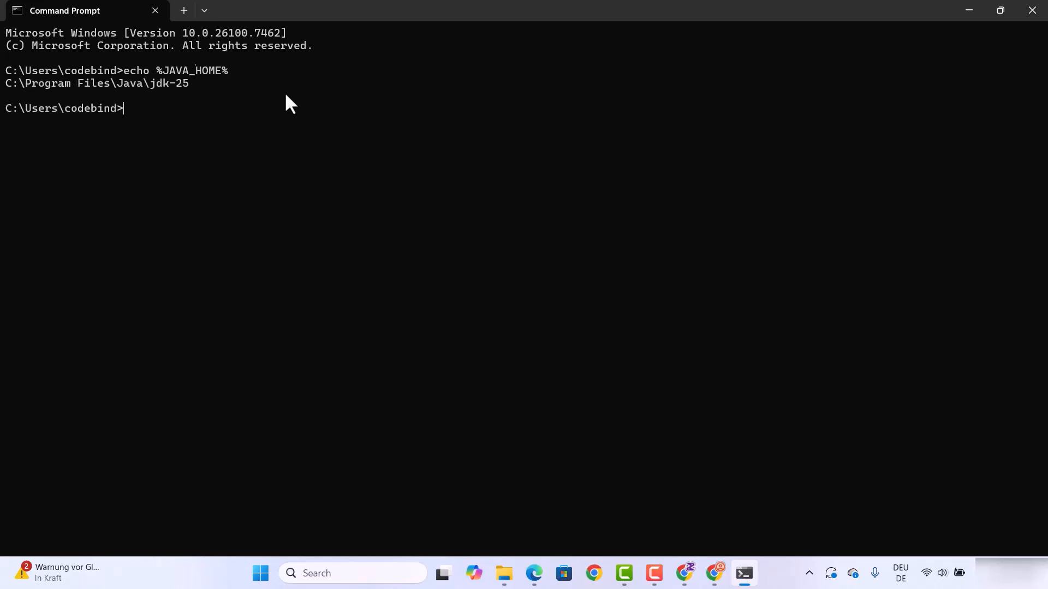
{"action": "triple_click", "coordinate": [155, 83]}
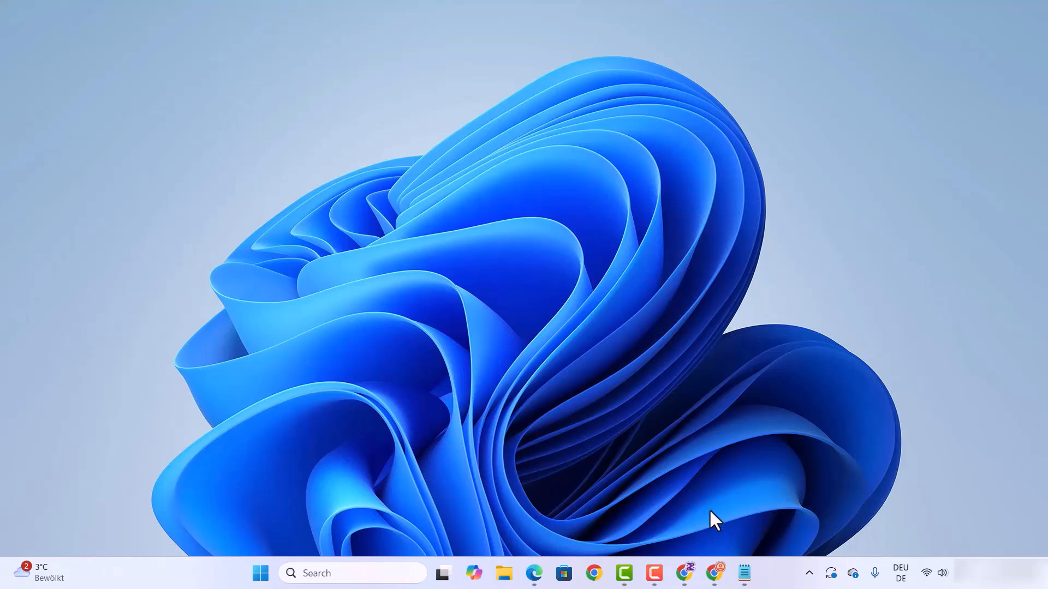
- Switch to Chrome, open eclipseide.org from the "eclipse ide" search results, and go to the 2025-12 download page
{"action": "left_click", "coordinate": [714, 573]}
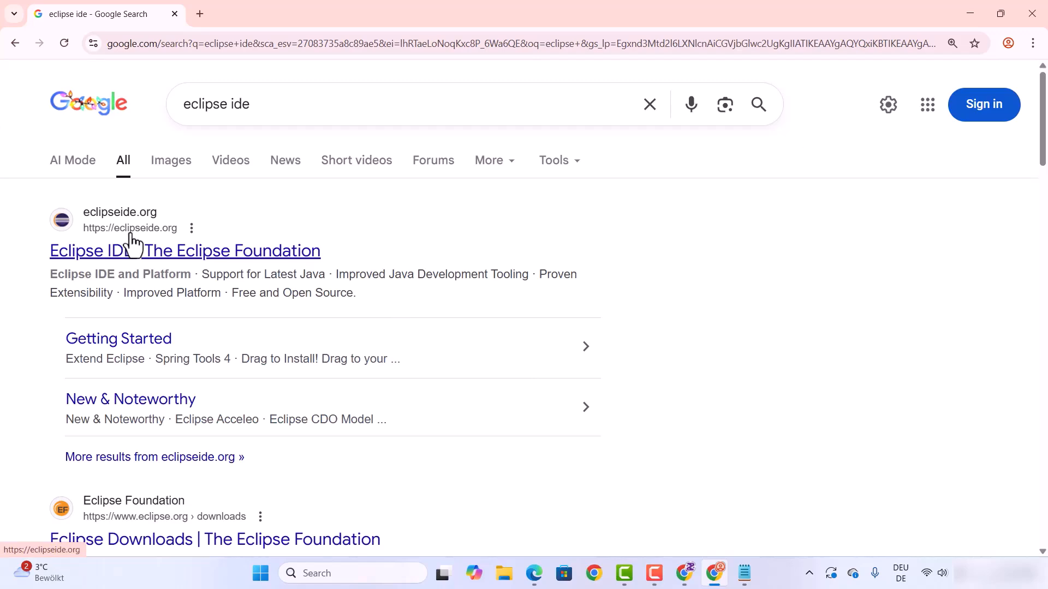
{"action": "left_click", "coordinate": [181, 255]}
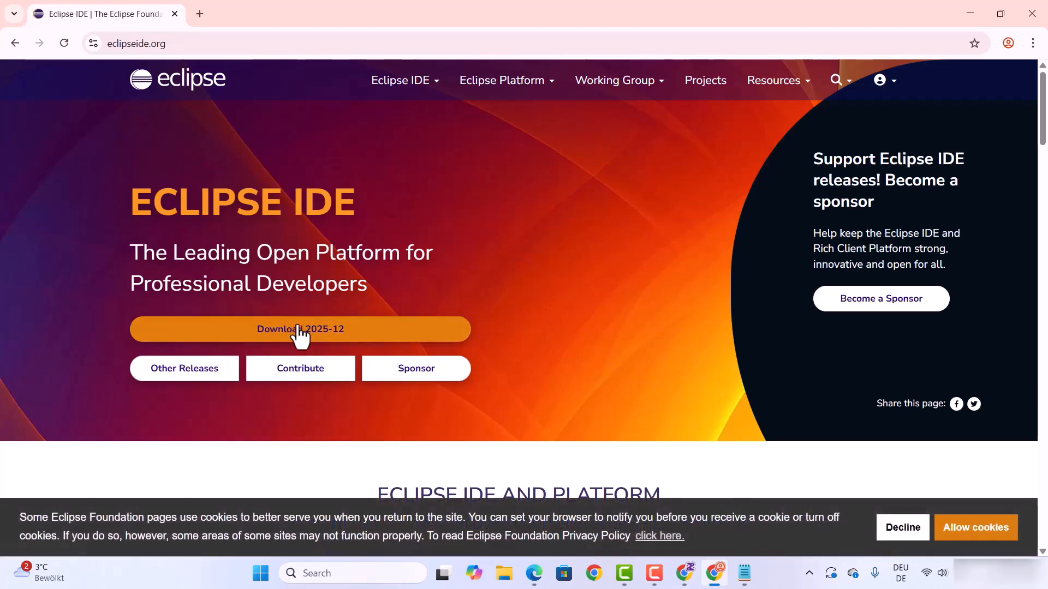
{"action": "left_click", "coordinate": [298, 334]}
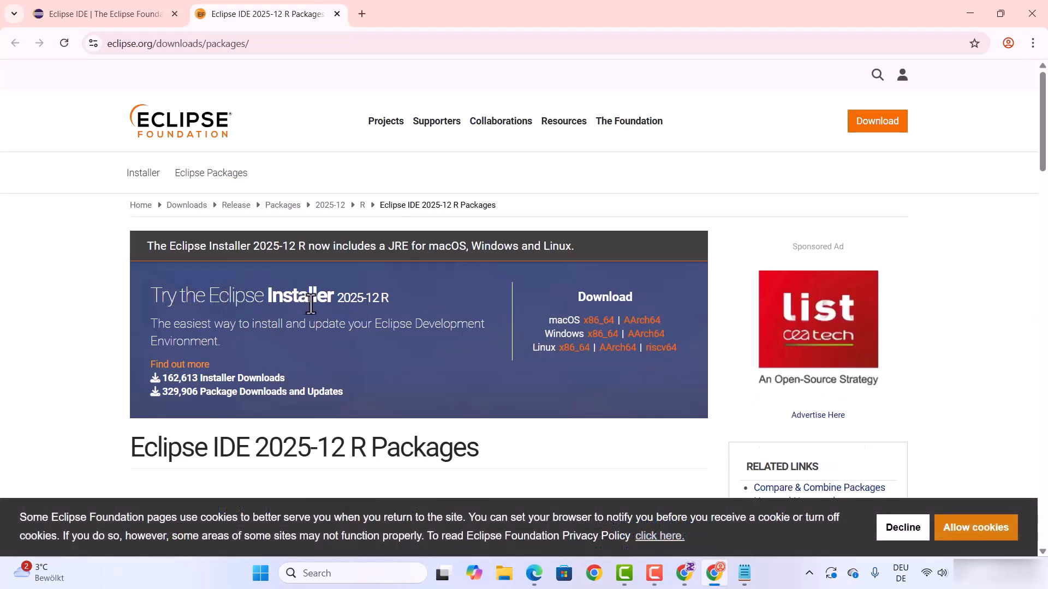
- Examine the Eclipse Installer section and the list of Eclipse IDE 2025-12 R packages on the downloads page
{"action": "scroll", "coordinate": [469, 327], "scroll_direction": "down", "scroll_amount": 2}
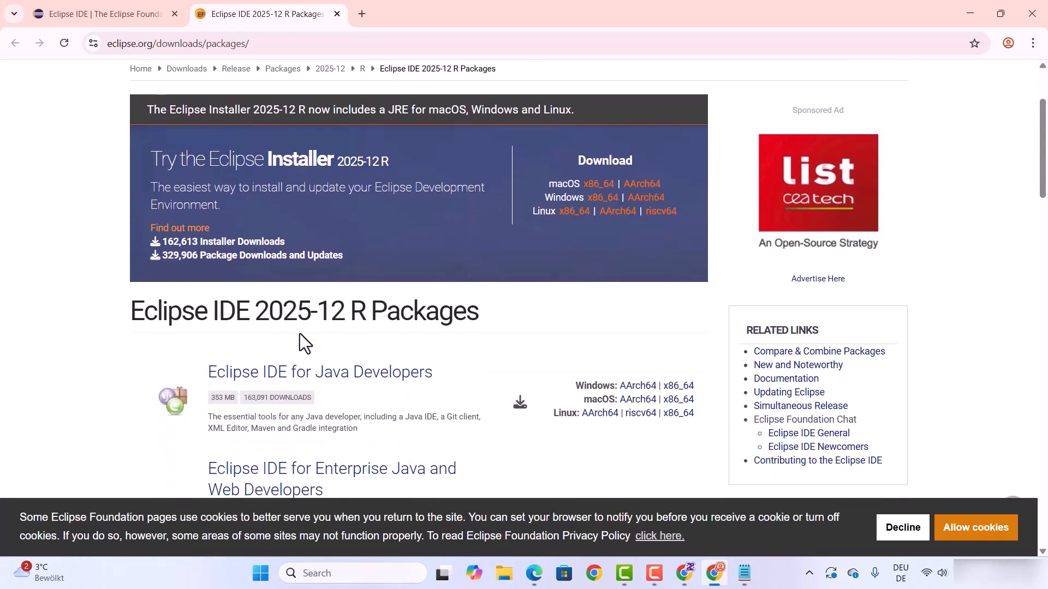
{"action": "scroll", "coordinate": [391, 404], "scroll_direction": "up", "scroll_amount": 1}
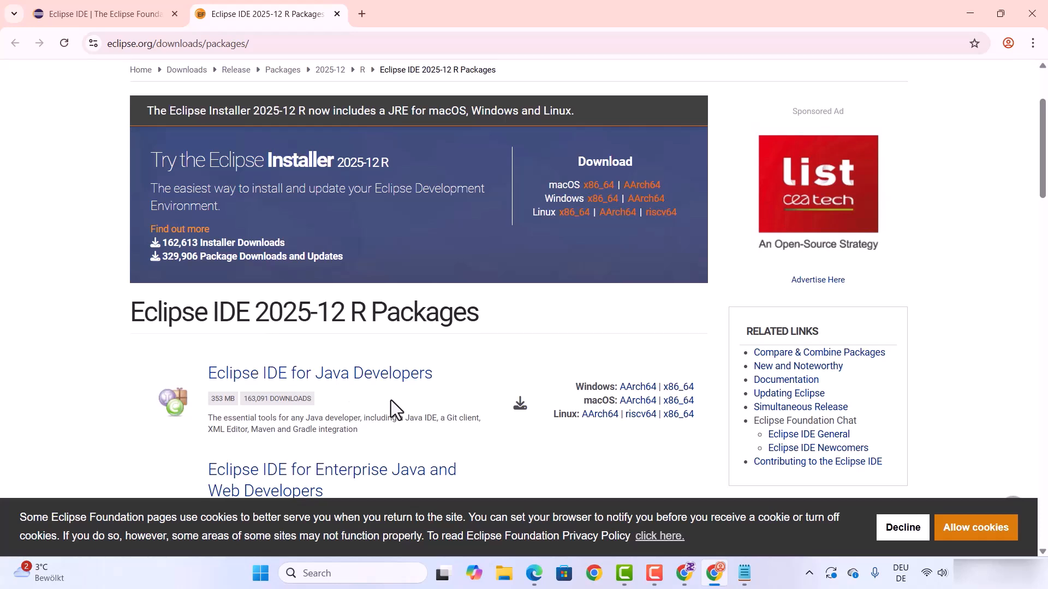
{"action": "scroll", "coordinate": [391, 401], "scroll_direction": "up", "scroll_amount": 1}
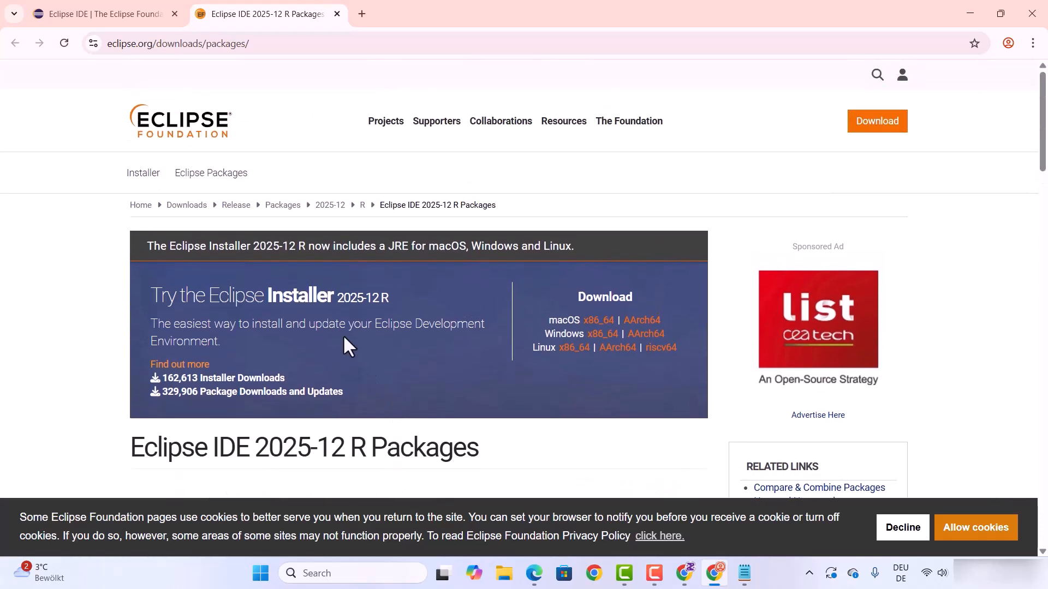
{"action": "double_click", "coordinate": [286, 300]}
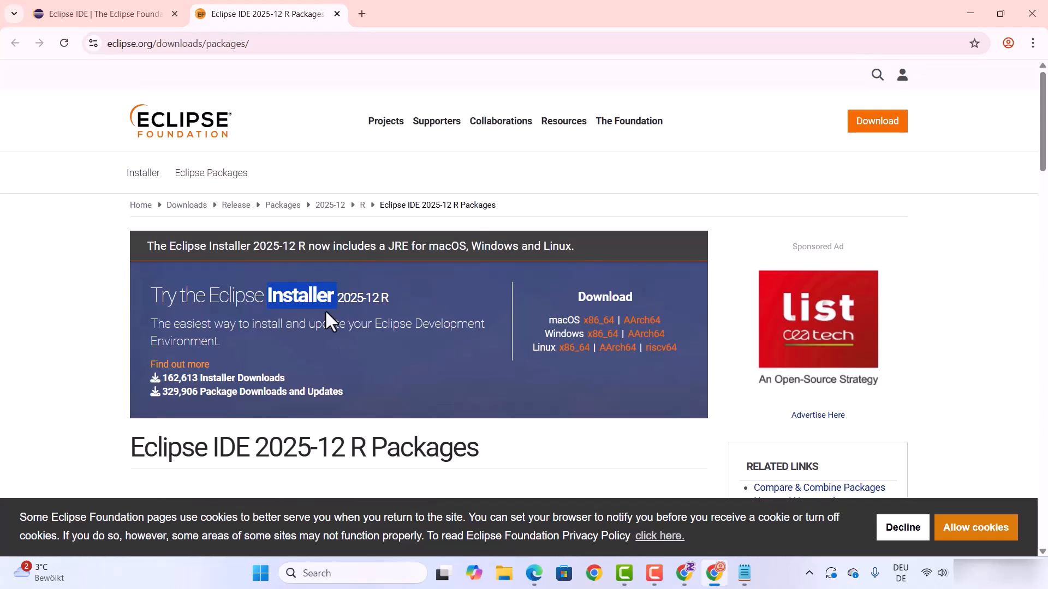
{"action": "scroll", "coordinate": [333, 312], "scroll_direction": "down", "scroll_amount": 1}
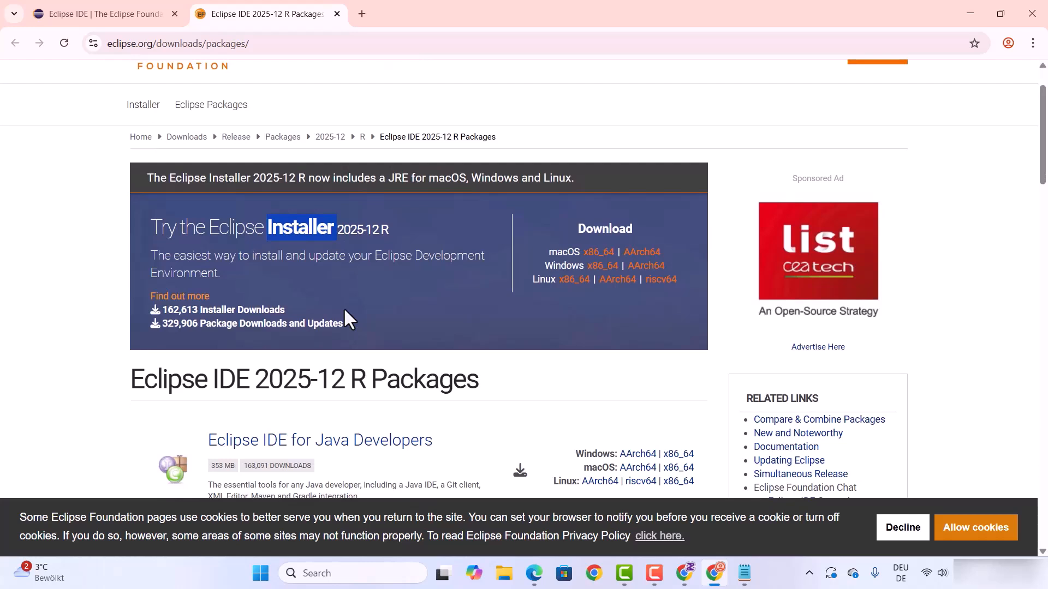
{"action": "scroll", "coordinate": [344, 310], "scroll_direction": "down", "scroll_amount": 2}
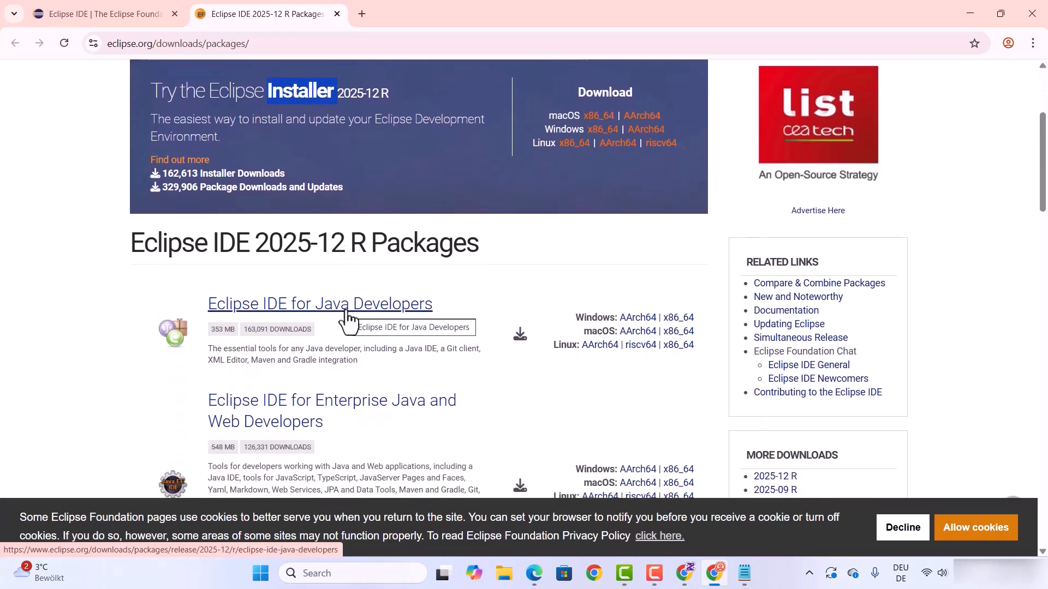
{"action": "scroll", "coordinate": [345, 319], "scroll_direction": "down", "scroll_amount": 7}
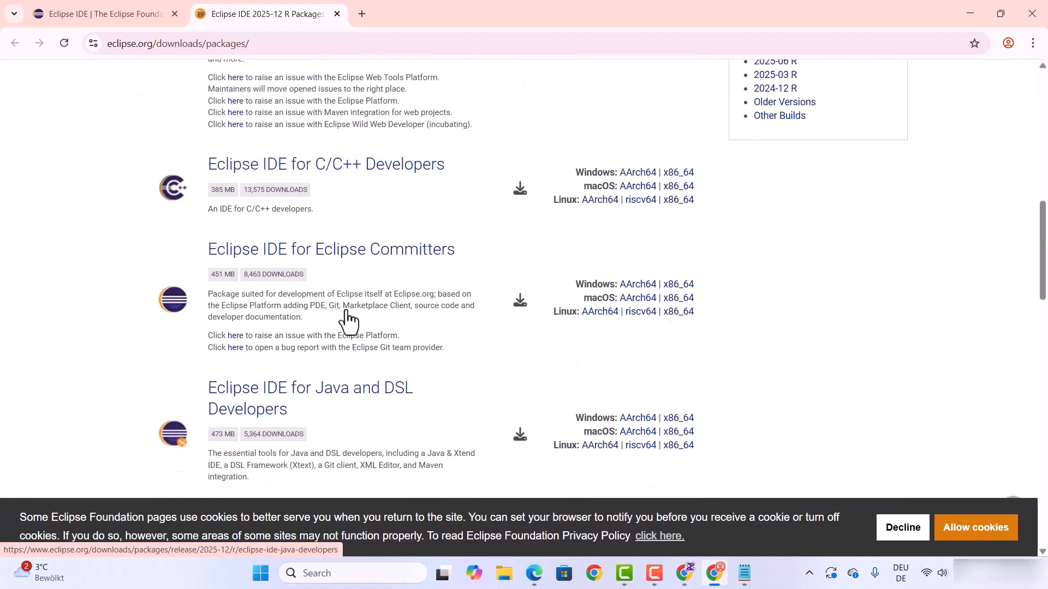
{"action": "scroll", "coordinate": [346, 319], "scroll_direction": "down", "scroll_amount": 3}
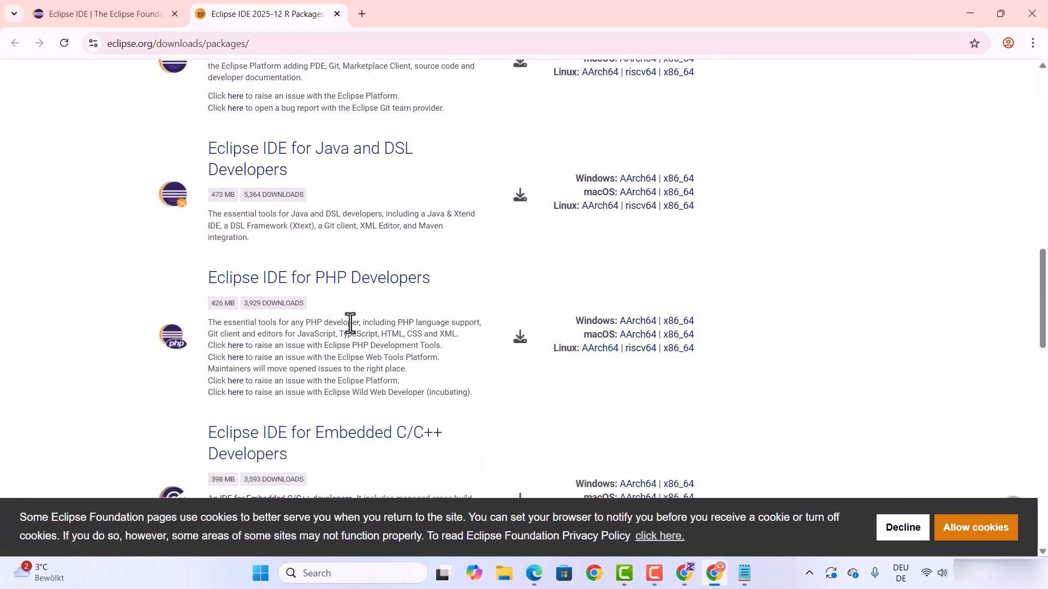
{"action": "scroll", "coordinate": [442, 391], "scroll_direction": "up", "scroll_amount": 18}
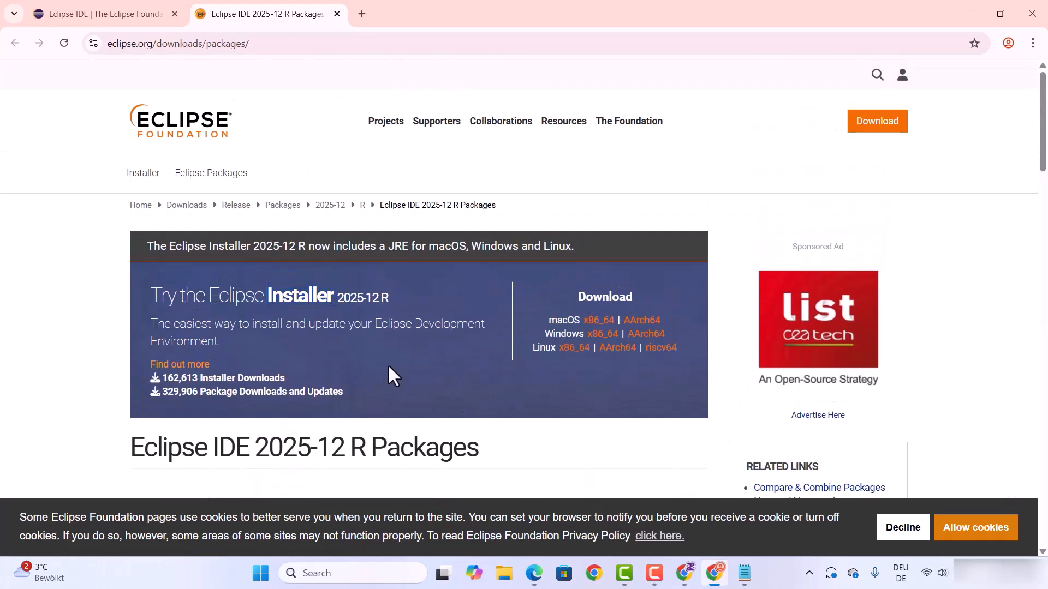
- Download the Eclipse Installer 2025-12 R for Windows x86_64 (eclipse-inst-jre-win64.exe) and display its download progress
{"action": "left_click", "coordinate": [598, 337]}
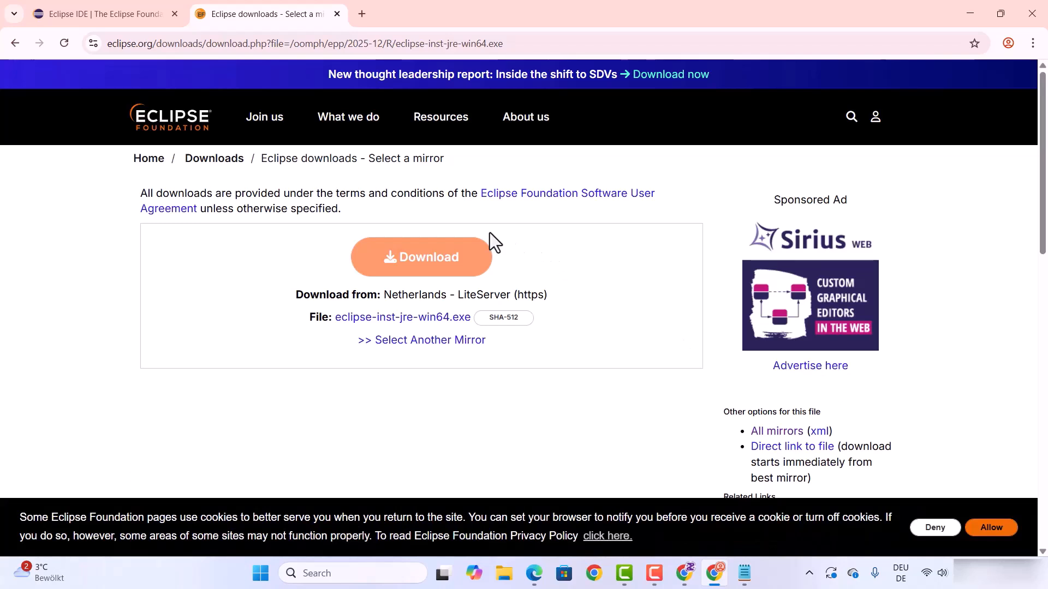
{"action": "left_click", "coordinate": [414, 260]}
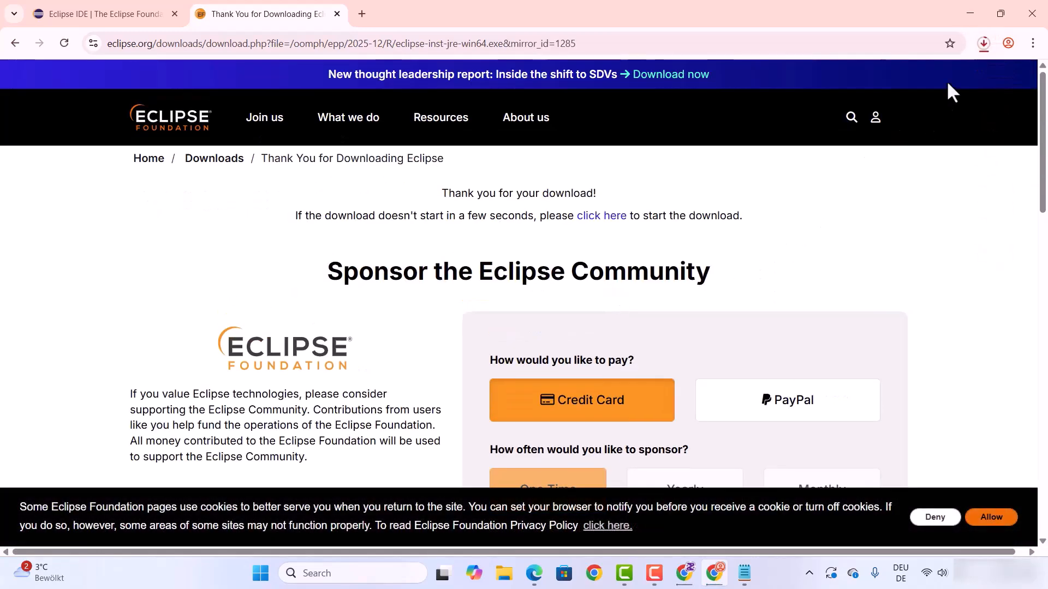
{"action": "left_click", "coordinate": [984, 45]}
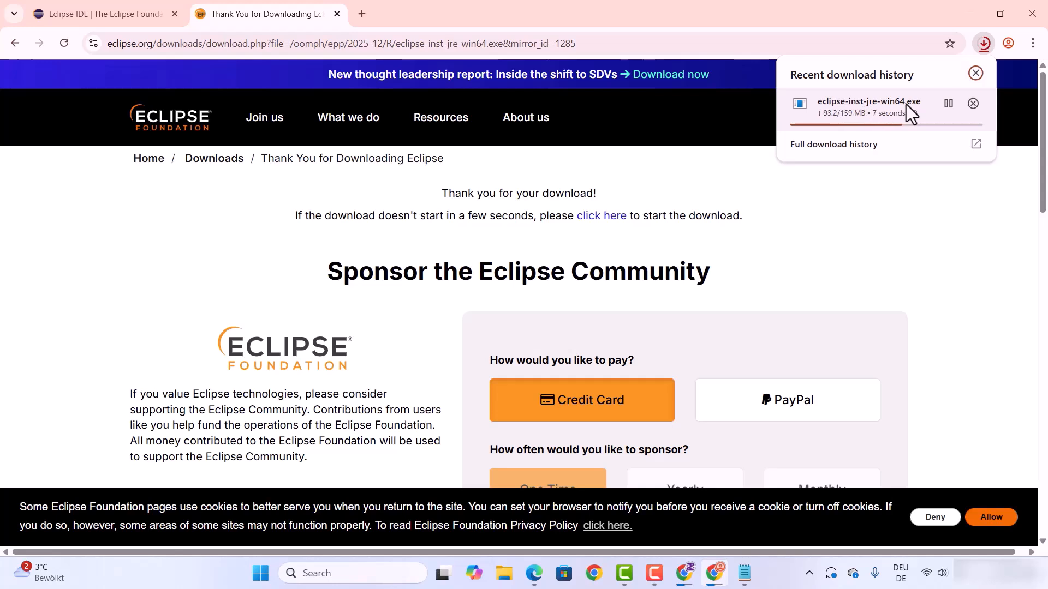
- Run the downloaded eclipse-inst-jre-win64.exe, minimize the browser, and choose Eclipse IDE for Java Developers in the installer
{"action": "left_click", "coordinate": [843, 109]}
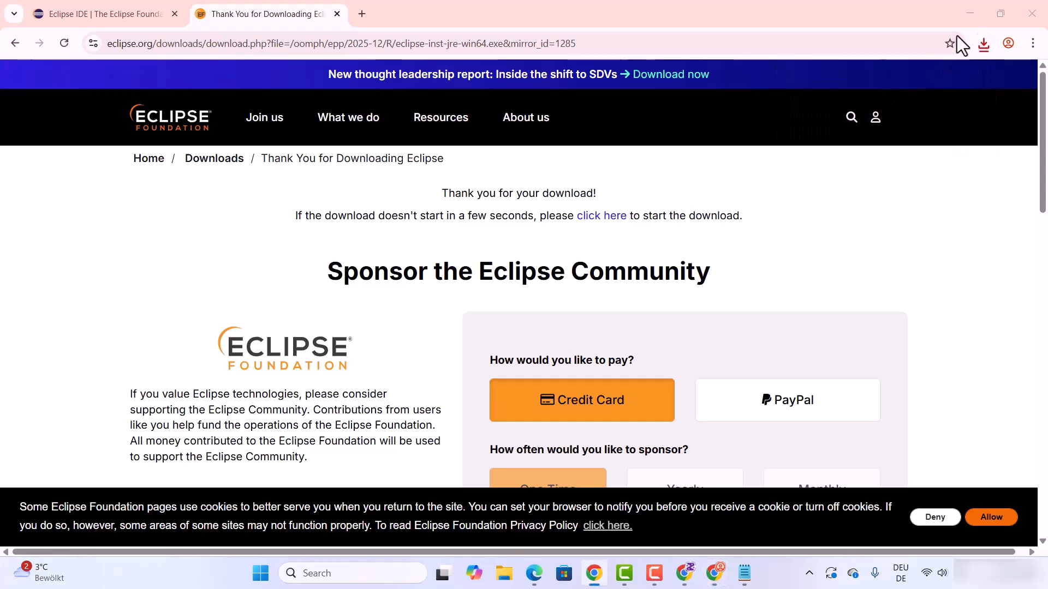
{"action": "left_click", "coordinate": [969, 13]}
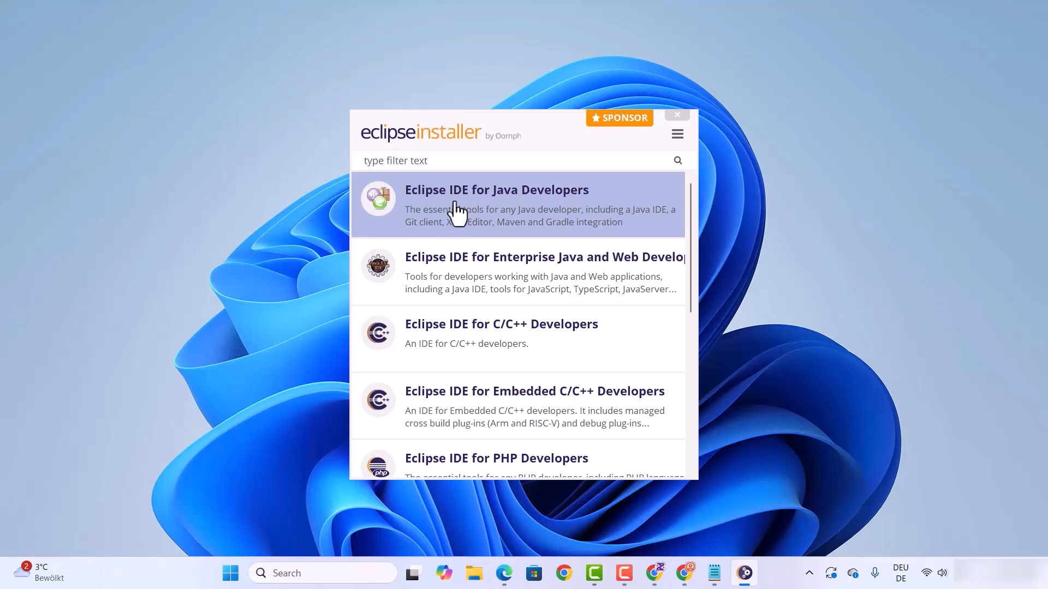
{"action": "scroll", "coordinate": [526, 269], "scroll_direction": "down", "scroll_amount": 5}
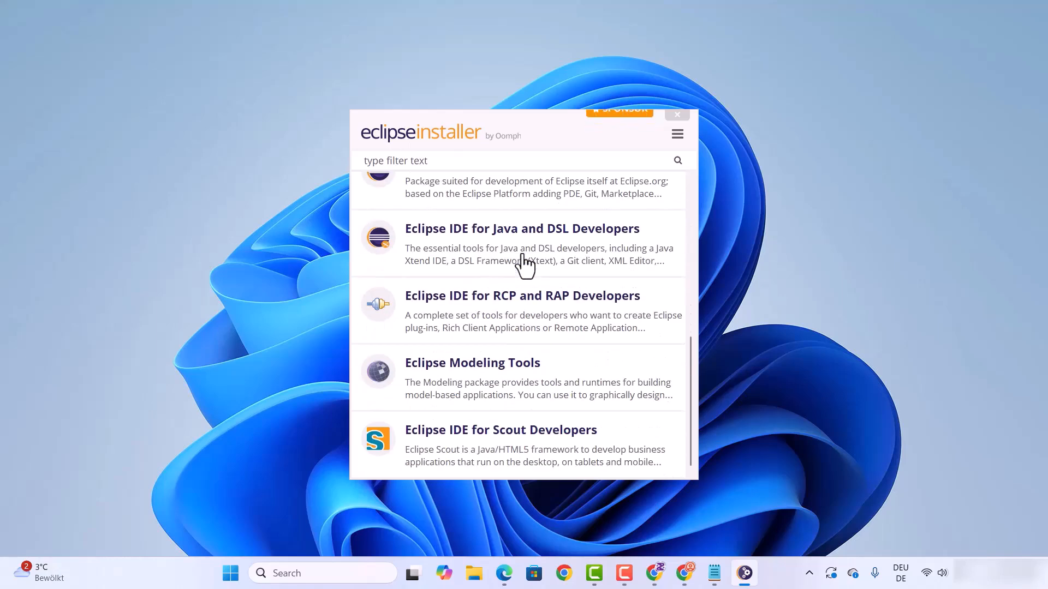
{"action": "scroll", "coordinate": [525, 264], "scroll_direction": "up", "scroll_amount": 5}
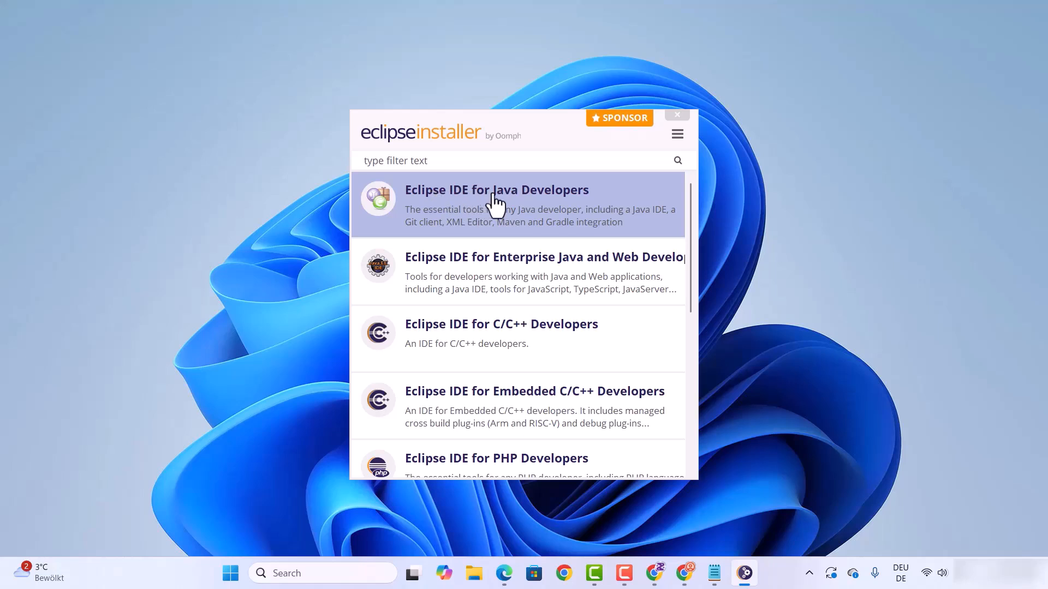
{"action": "left_click", "coordinate": [495, 205]}
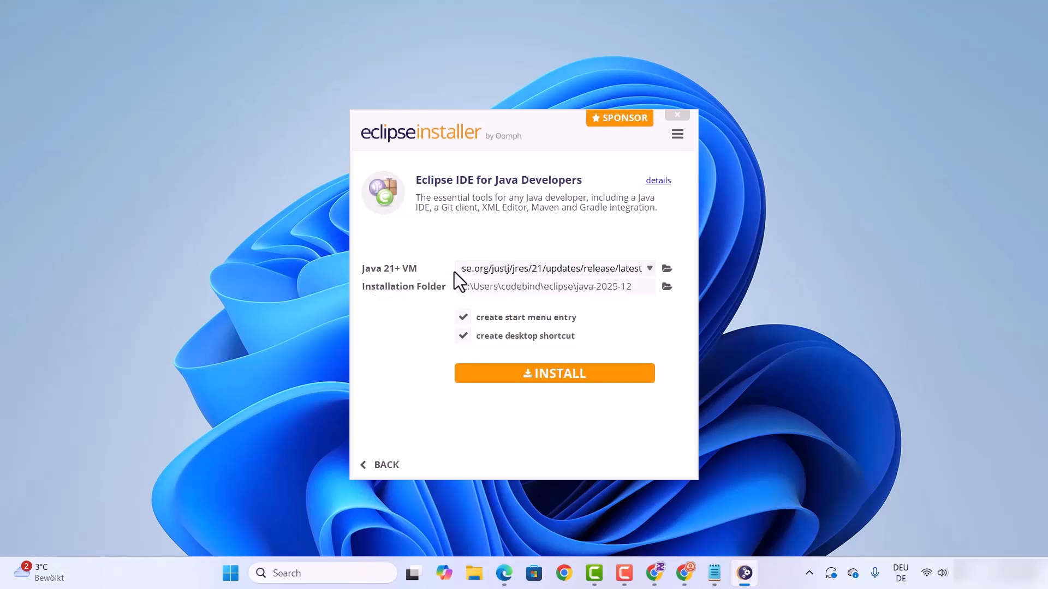
- Set the installer's Java 21+ VM to C:\Program Files\Java\jdk-25
{"action": "left_click", "coordinate": [482, 272]}
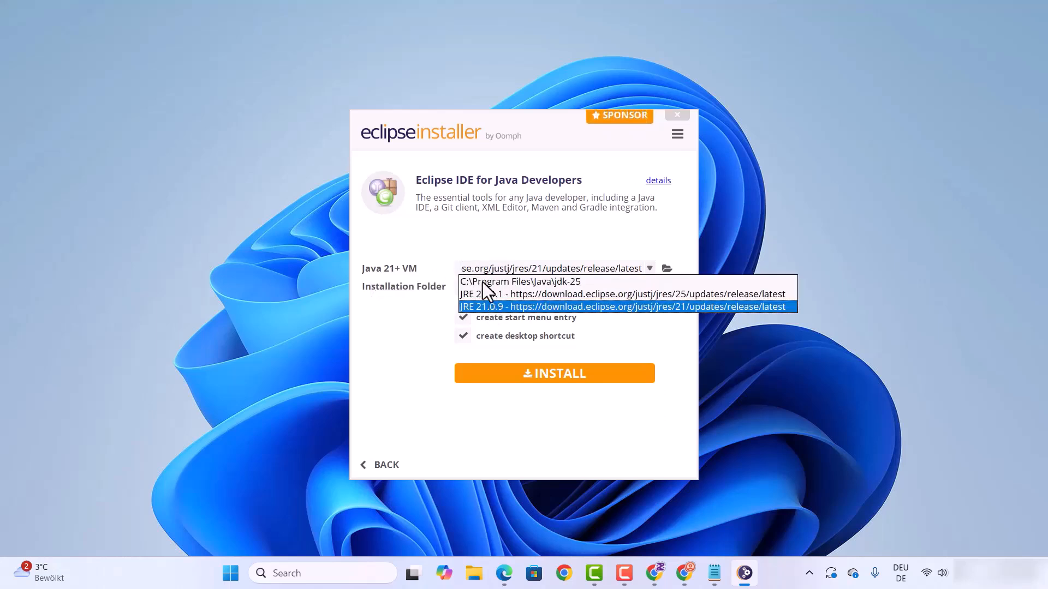
{"action": "left_click", "coordinate": [559, 282]}
{"action": "left_click", "coordinate": [568, 272]}
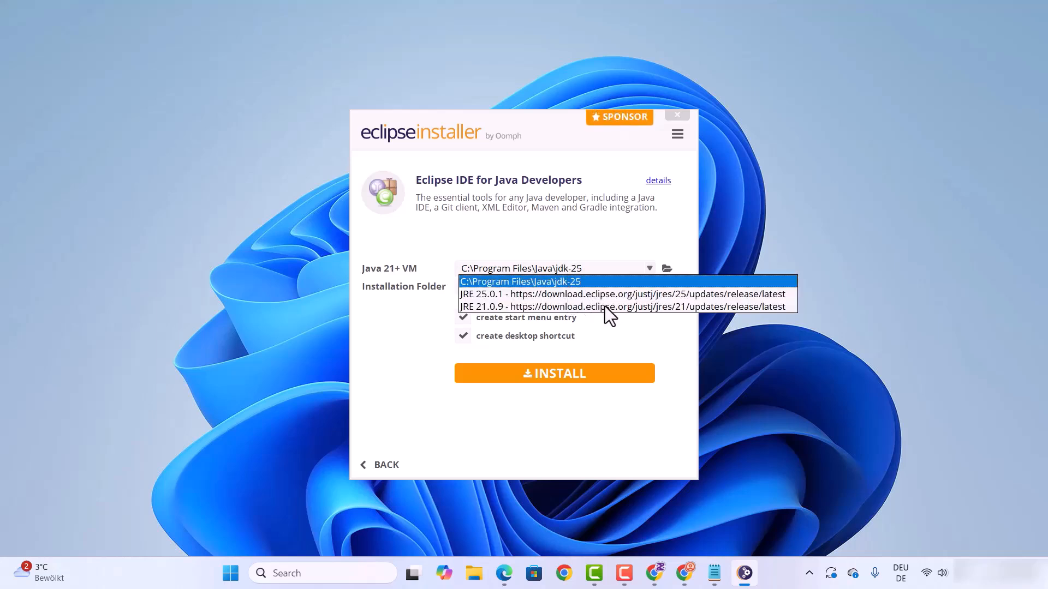
{"action": "left_click", "coordinate": [562, 283]}
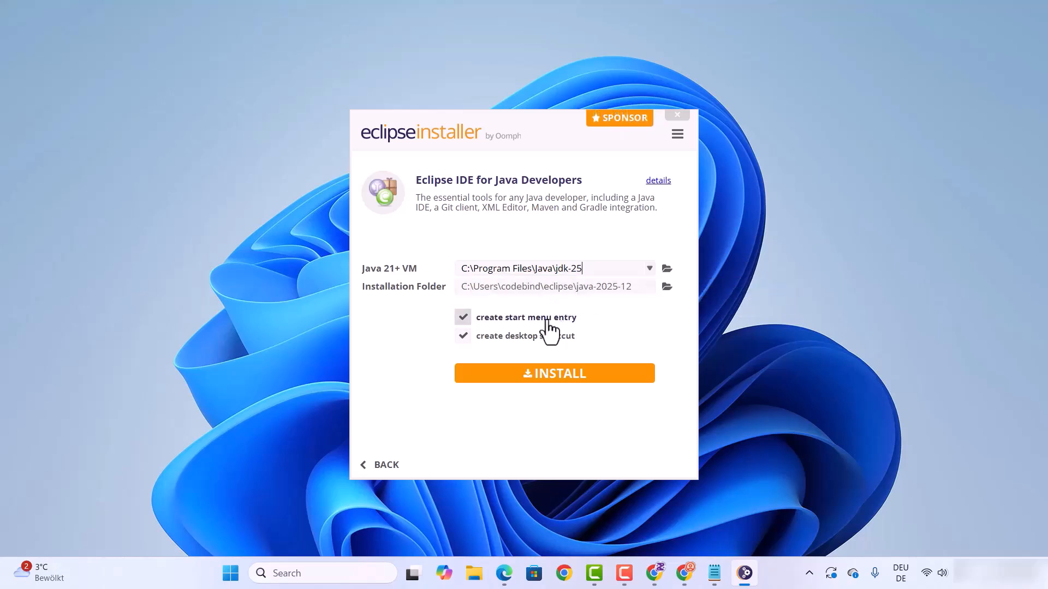
- Start the Eclipse installation, review the Eclipse Foundation Software User Agreement, and accept it
{"action": "left_click", "coordinate": [543, 383]}
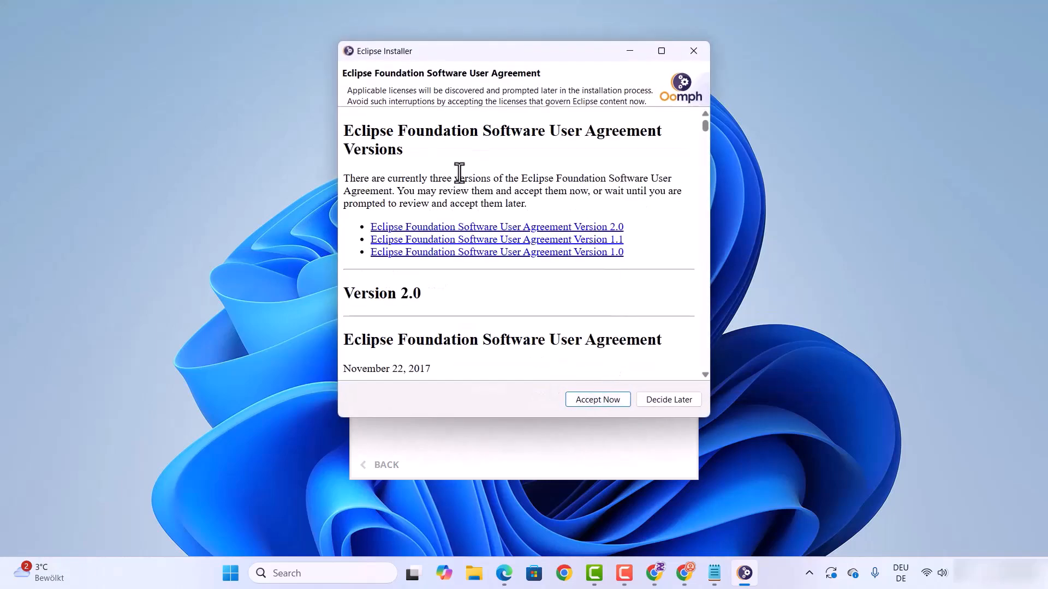
{"action": "scroll", "coordinate": [472, 155], "scroll_direction": "down", "scroll_amount": 15}
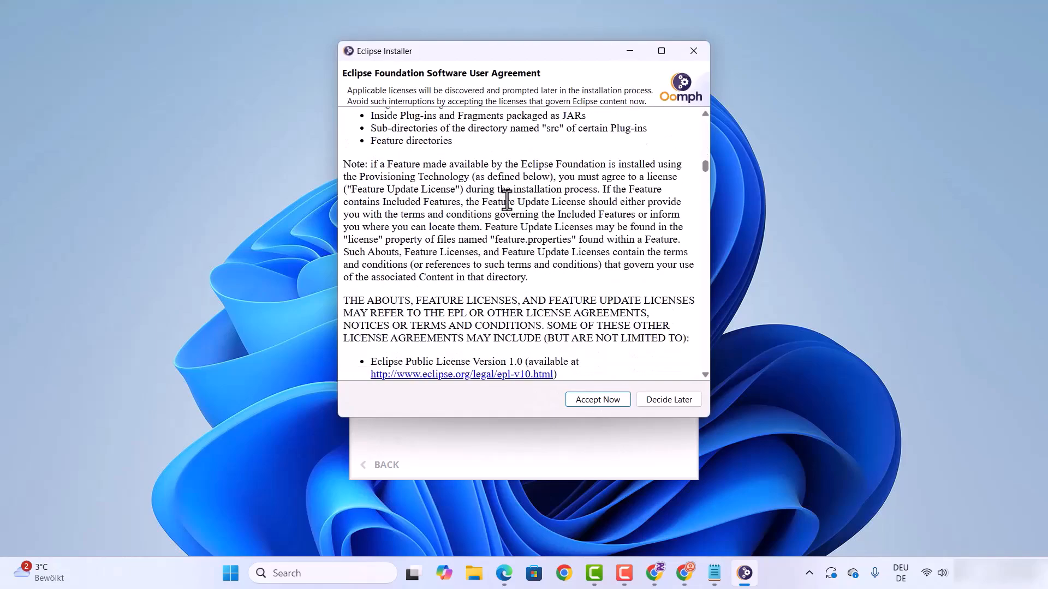
{"action": "scroll", "coordinate": [506, 200], "scroll_direction": "down", "scroll_amount": 20}
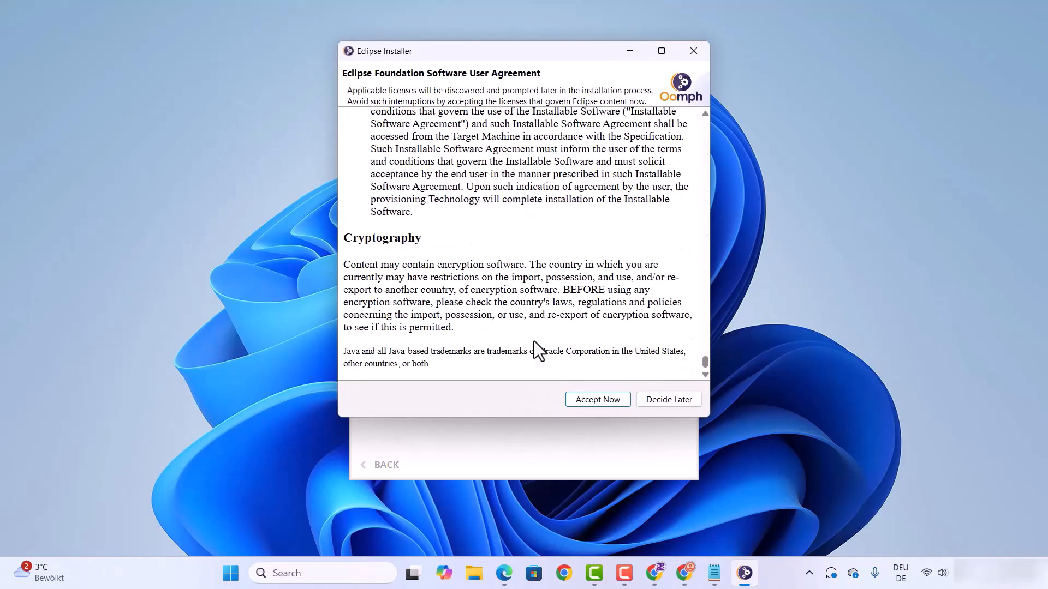
{"action": "left_click", "coordinate": [610, 403]}
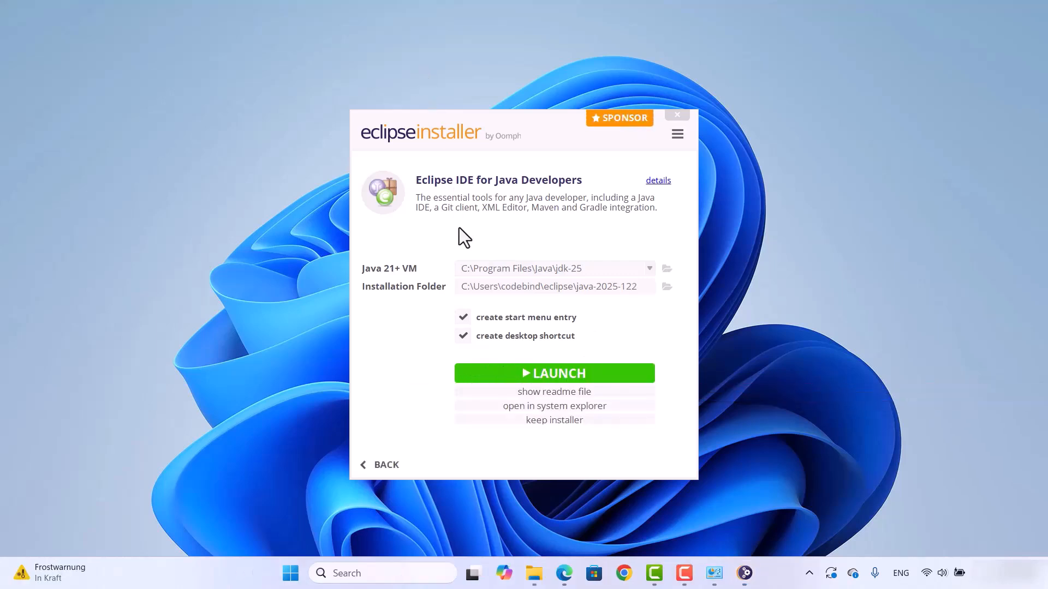
- Launch the installed Eclipse IDE with the suggested eclipse-workspace directory as the workspace
{"action": "left_click", "coordinate": [542, 377]}
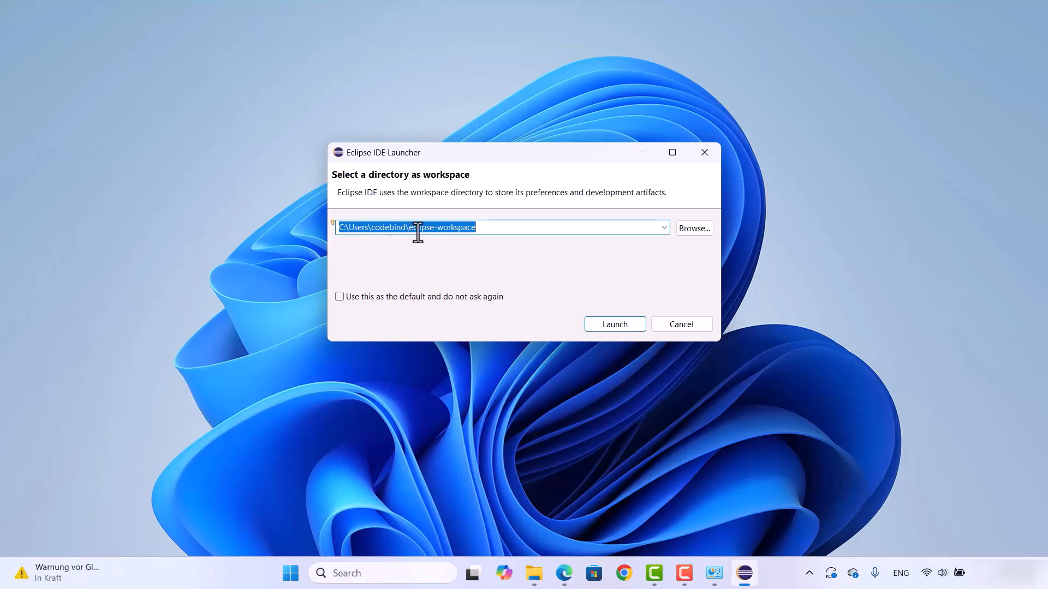
{"action": "left_click", "coordinate": [492, 227]}
{"action": "left_click_drag", "start_coordinate": [484, 227], "coordinate": [334, 227]}
{"action": "left_click", "coordinate": [596, 326]}
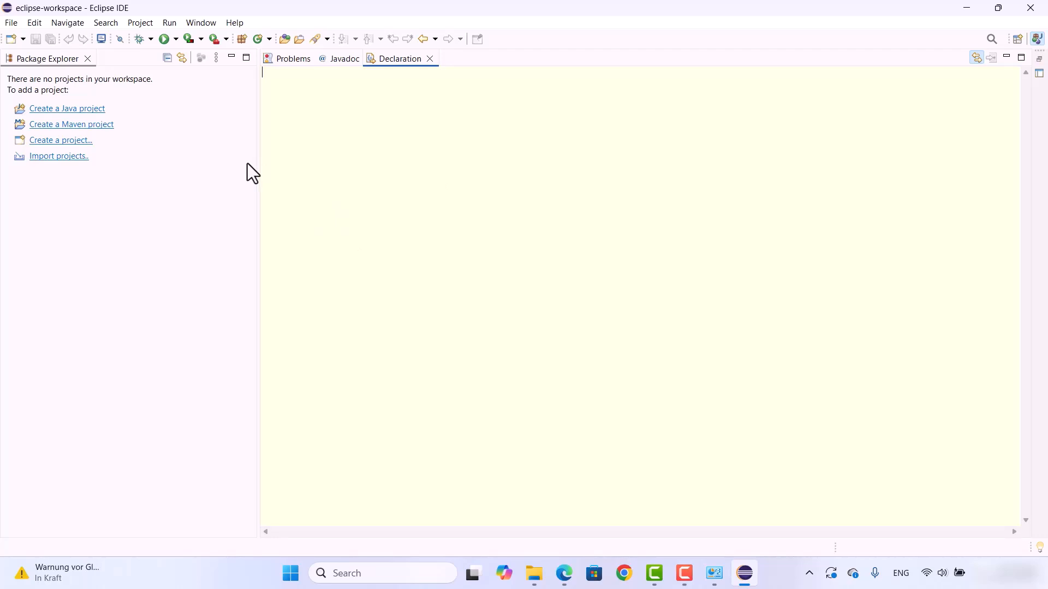
- Start a new Java project named DemoJava that uses the JavaSE-25 execution environment
{"action": "left_click", "coordinate": [15, 26]}
{"action": "mouse_move", "coordinate": [37, 39]}
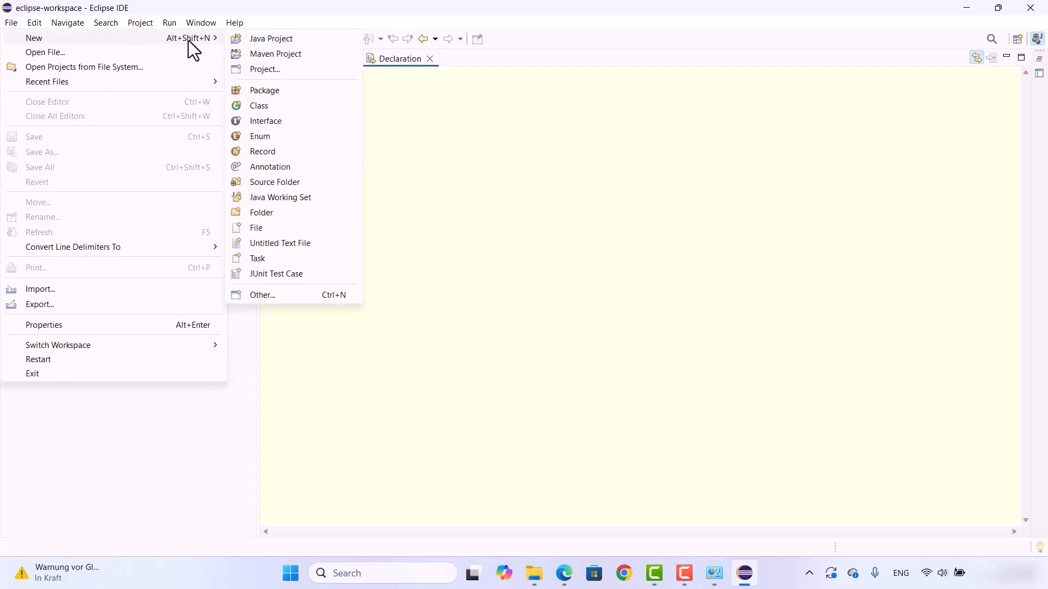
{"action": "left_click", "coordinate": [259, 44]}
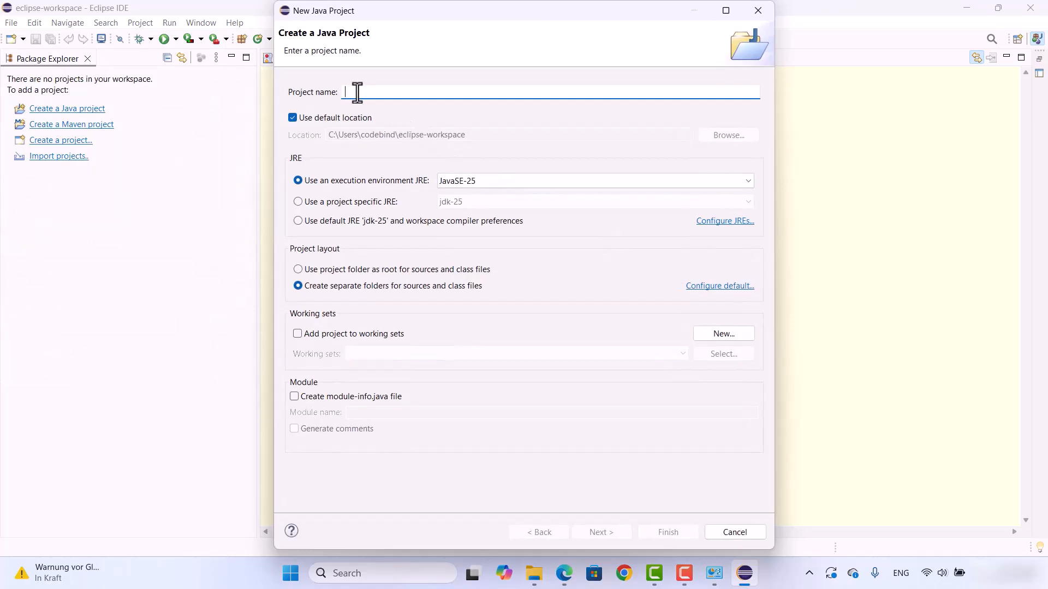
{"action": "type", "text": "Demo"}
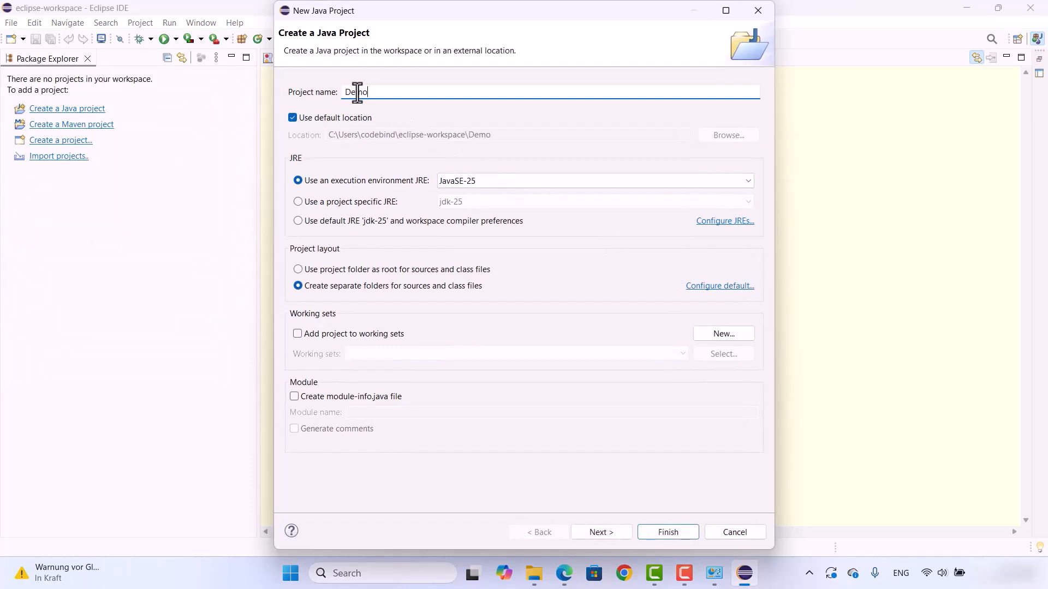
{"action": "type", "text": "Java"}
{"action": "left_click", "coordinate": [449, 186]}
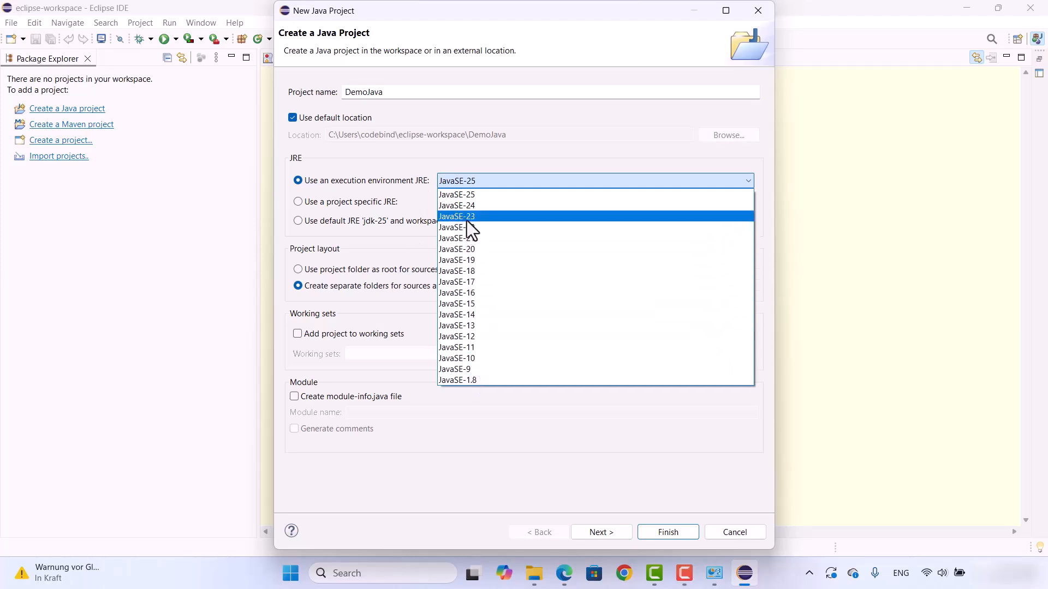
{"action": "left_click", "coordinate": [418, 195]}
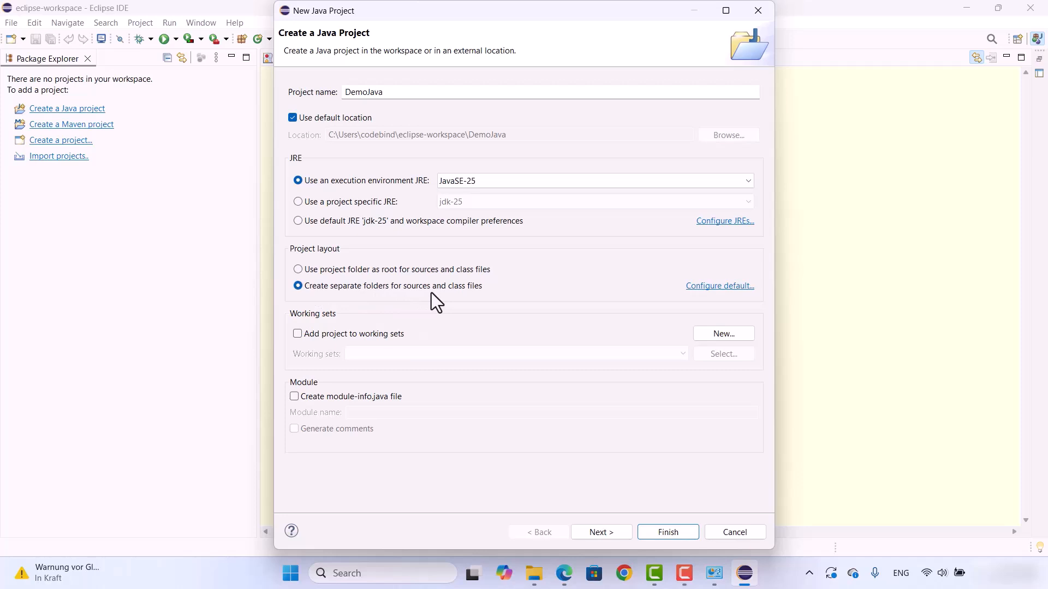
- Leave the module-info.java file option disabled and finish creating the DemoJava project with the default build settings
{"action": "left_click", "coordinate": [293, 397]}
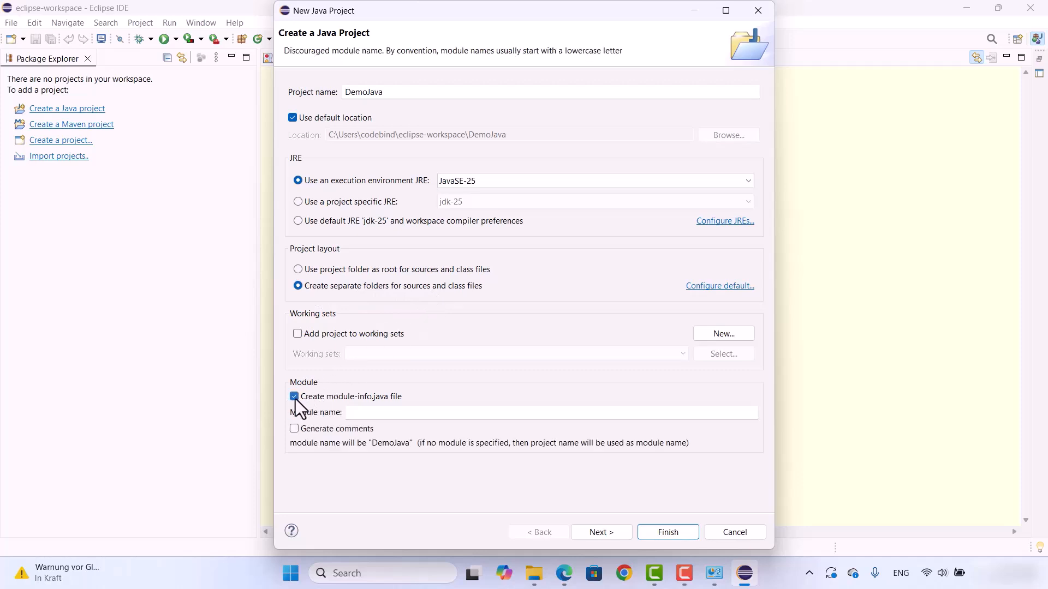
{"action": "left_click", "coordinate": [295, 397]}
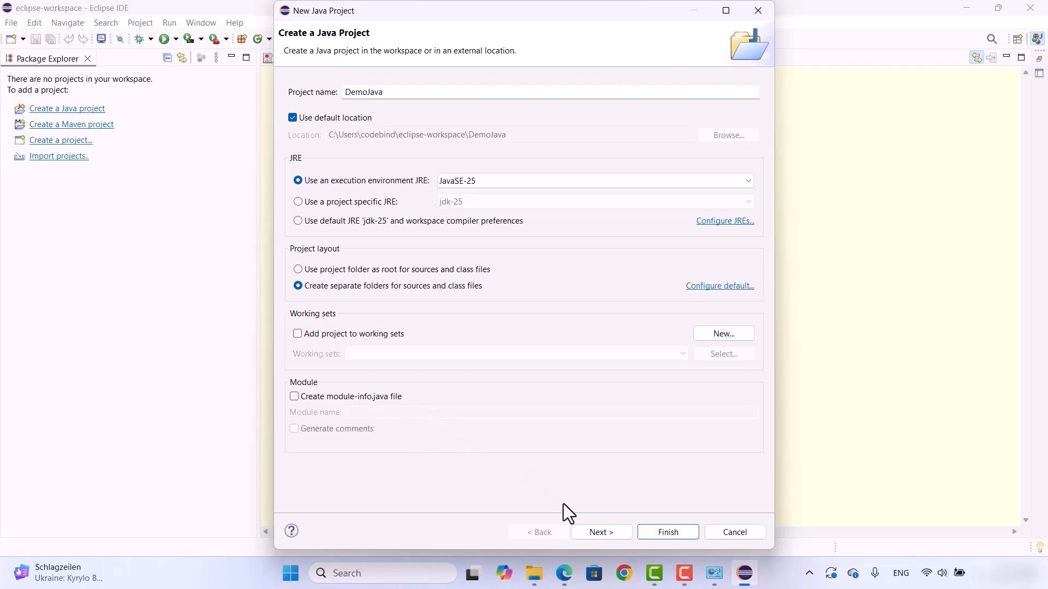
{"action": "left_click", "coordinate": [579, 532]}
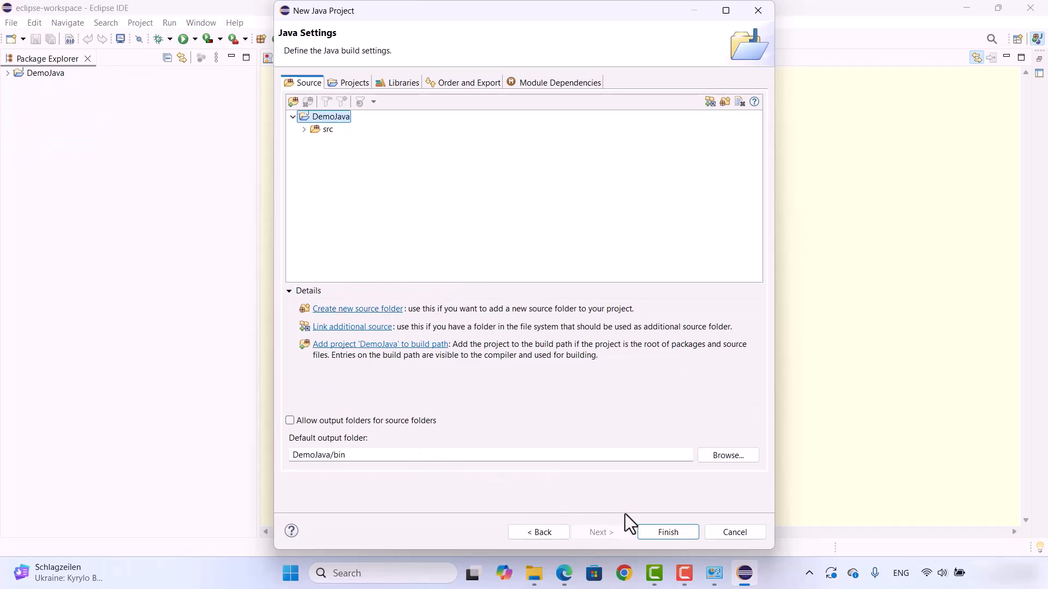
{"action": "left_click", "coordinate": [667, 534]}
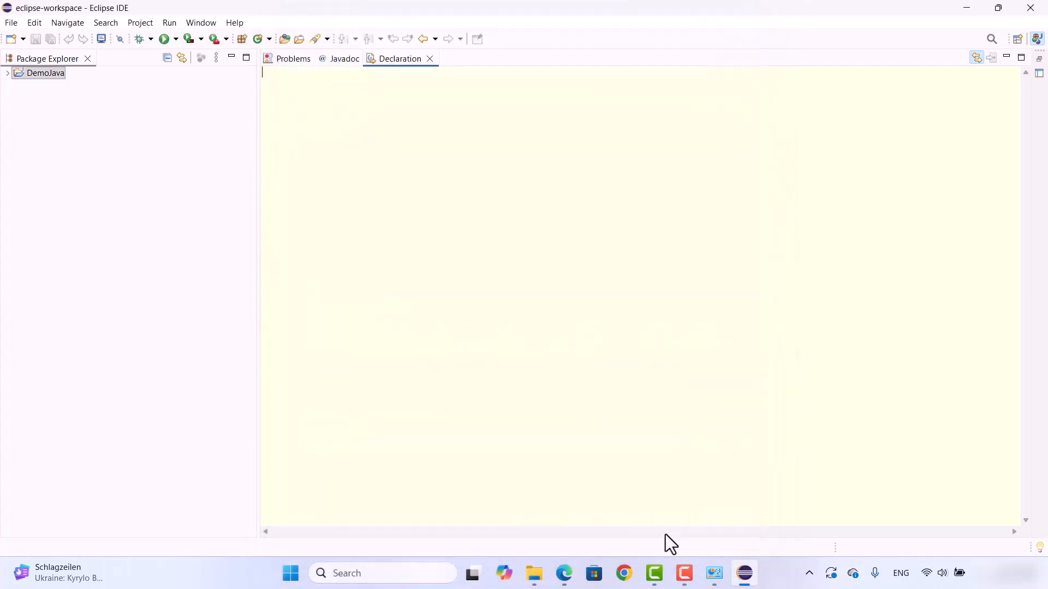
- Create a public class named Hello in DemoJava's src folder, including the public static void main(String[] args) method stub
{"action": "left_click", "coordinate": [7, 73]}
{"action": "left_click", "coordinate": [31, 100]}
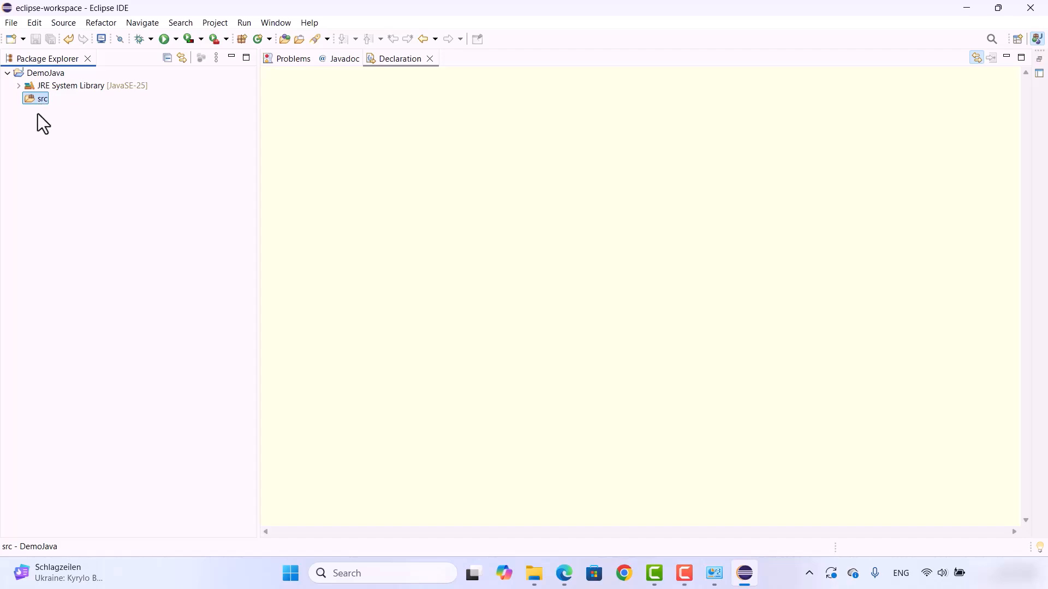
{"action": "right_click", "coordinate": [36, 97]}
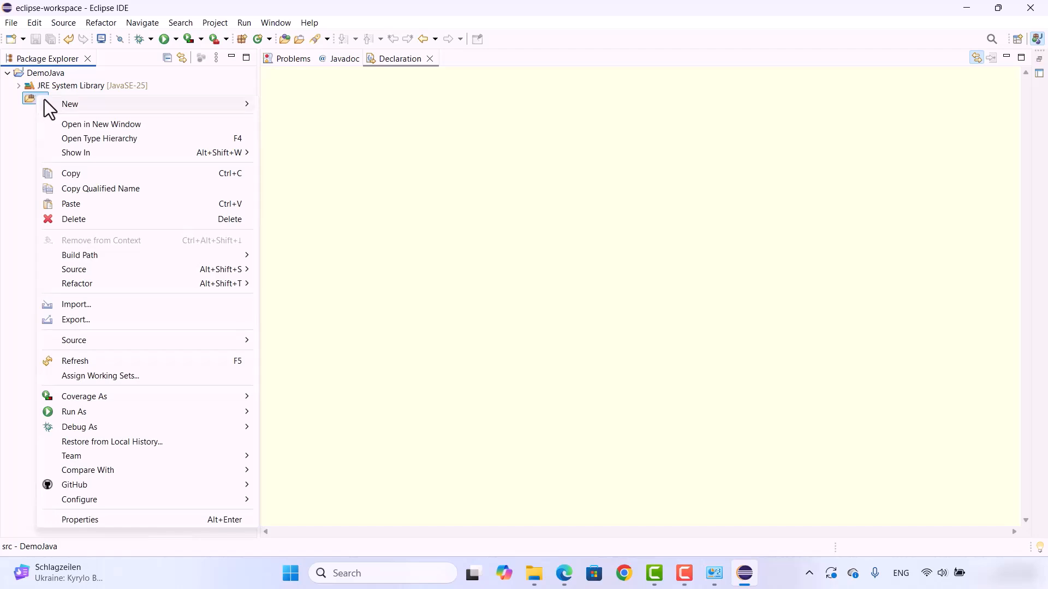
{"action": "mouse_move", "coordinate": [59, 104]}
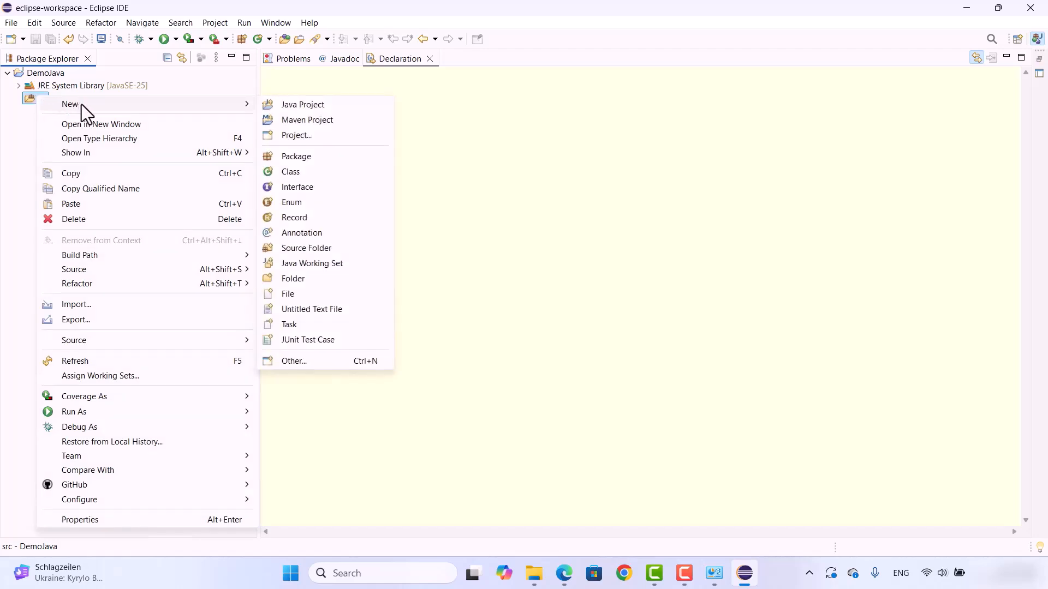
{"action": "left_click", "coordinate": [293, 175]}
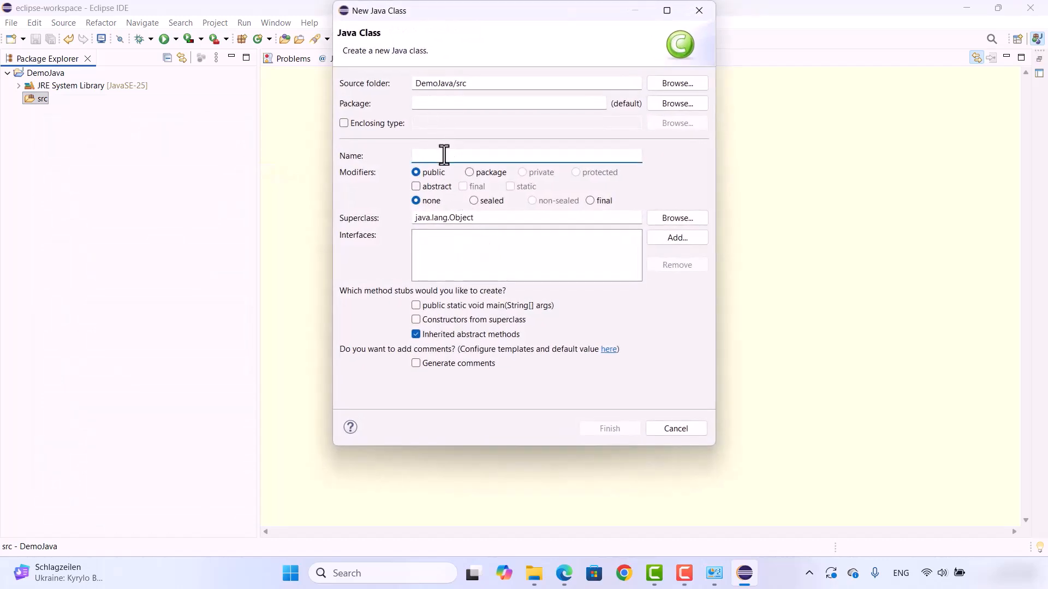
{"action": "type", "text": "Hello"}
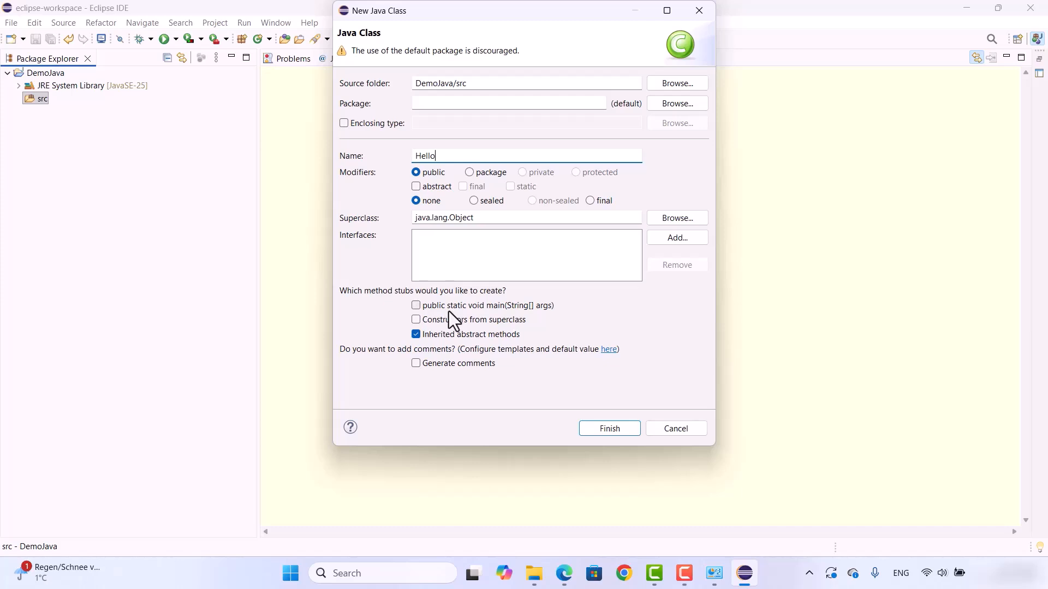
{"action": "left_click", "coordinate": [418, 306]}
{"action": "left_click", "coordinate": [599, 428]}
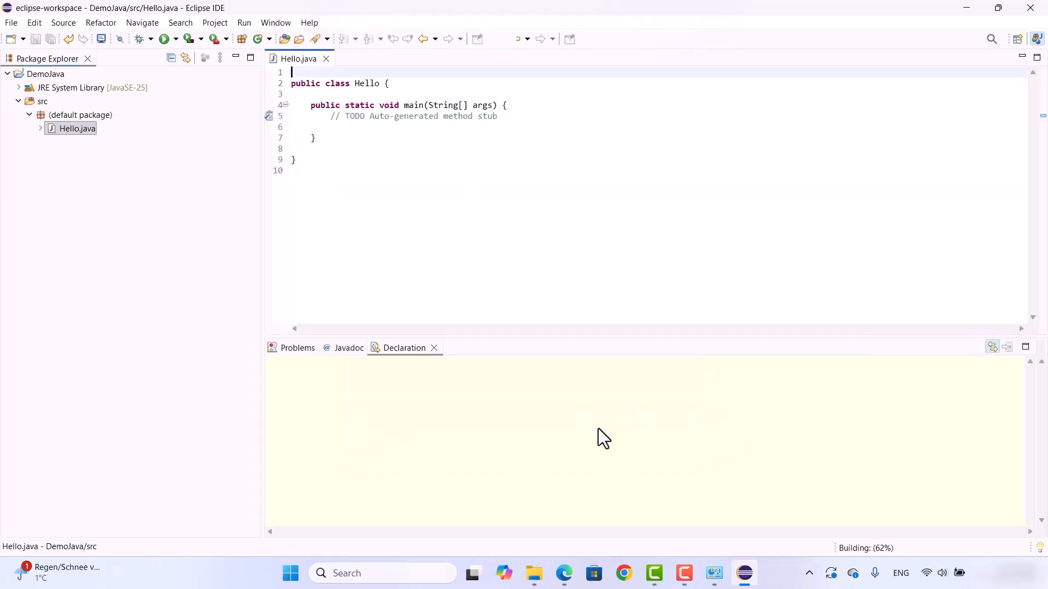
- Add System.out.println("Hello World"); inside the main method of Hello.java, below the TODO comment
{"action": "left_click", "coordinate": [373, 126]}
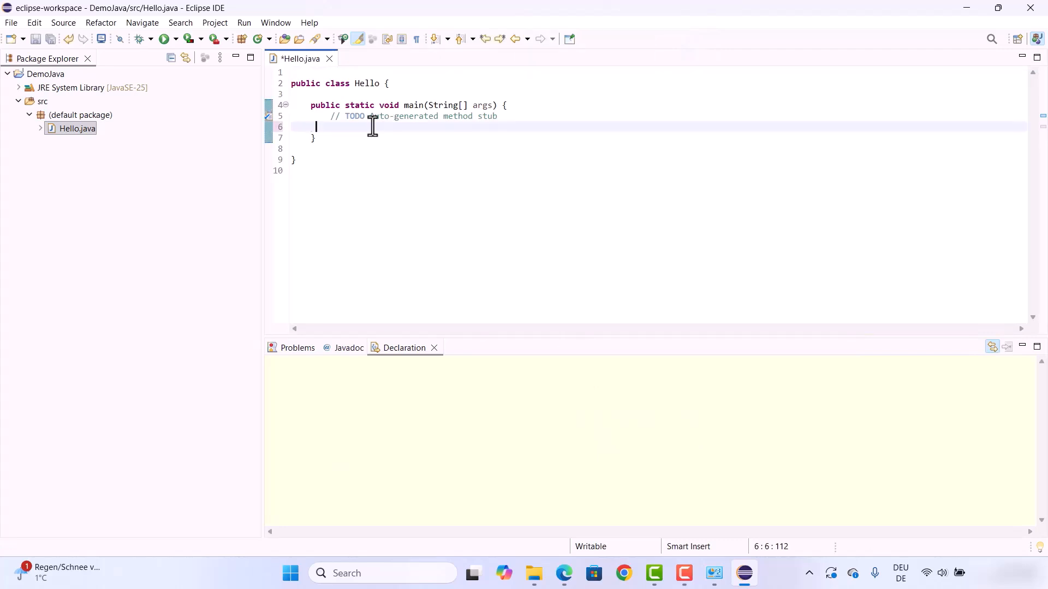
{"action": "type", "text": "System.out"}
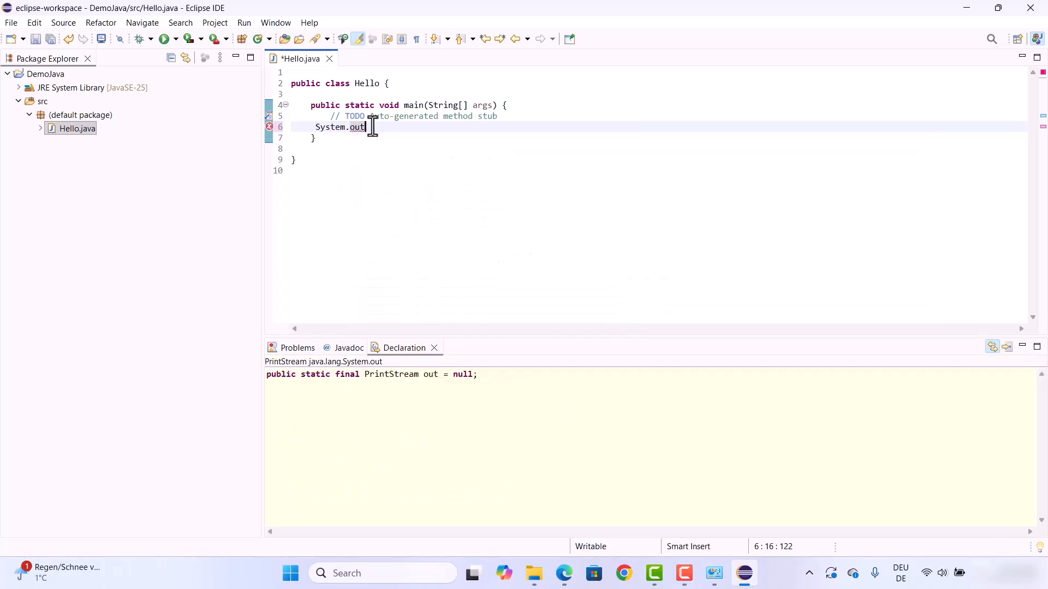
{"action": "type", "text": ".println("}
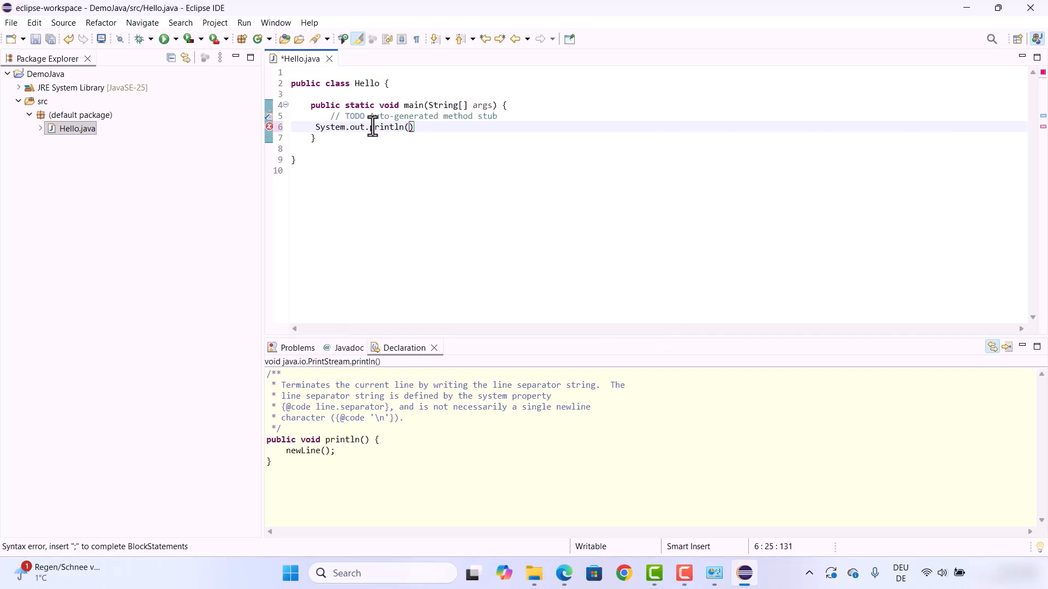
{"action": "type", "text": "\""}
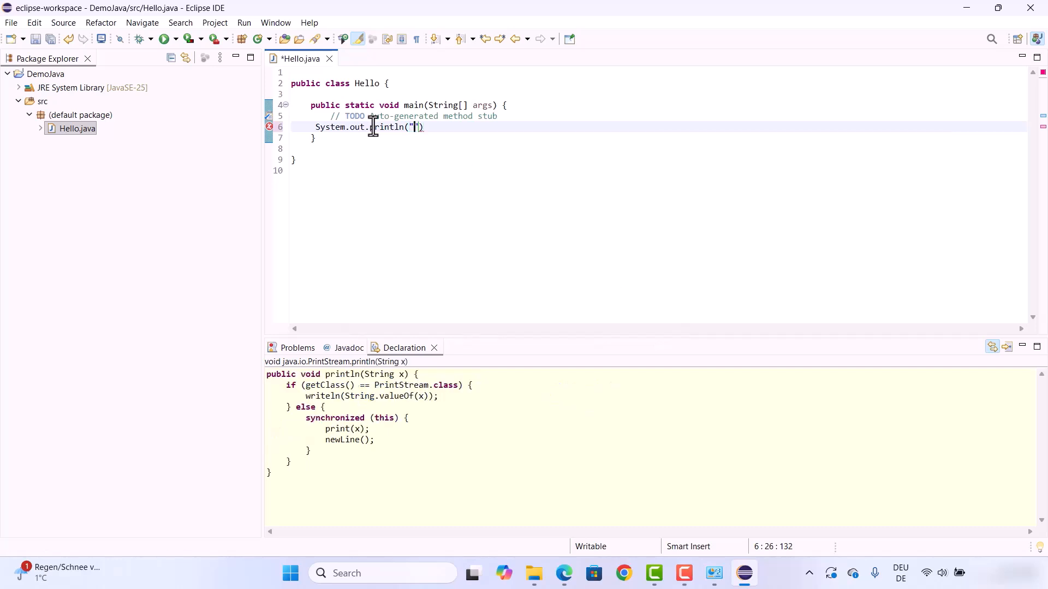
{"action": "type", "text": "Hello World\");"}
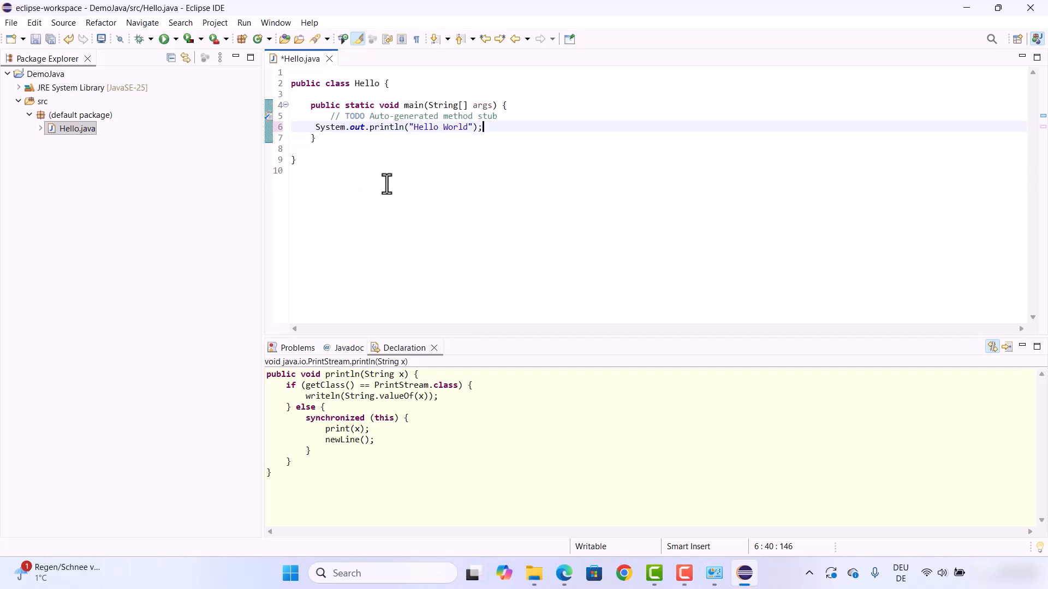
- Run the Hello program, saving Hello.java before launch, and highlight its output line in the console
{"action": "left_click", "coordinate": [164, 40]}
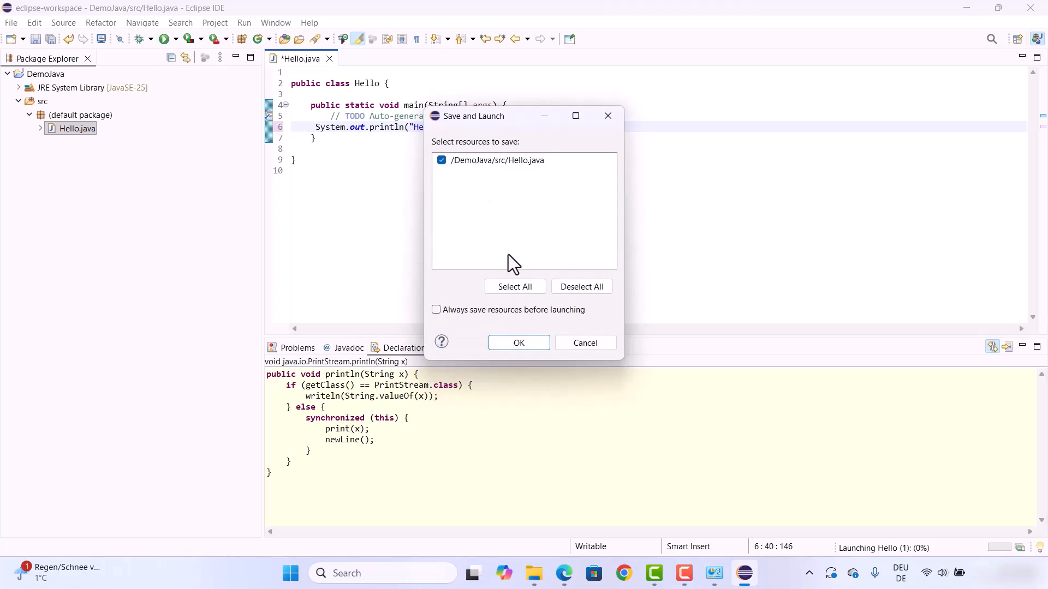
{"action": "left_click", "coordinate": [514, 286]}
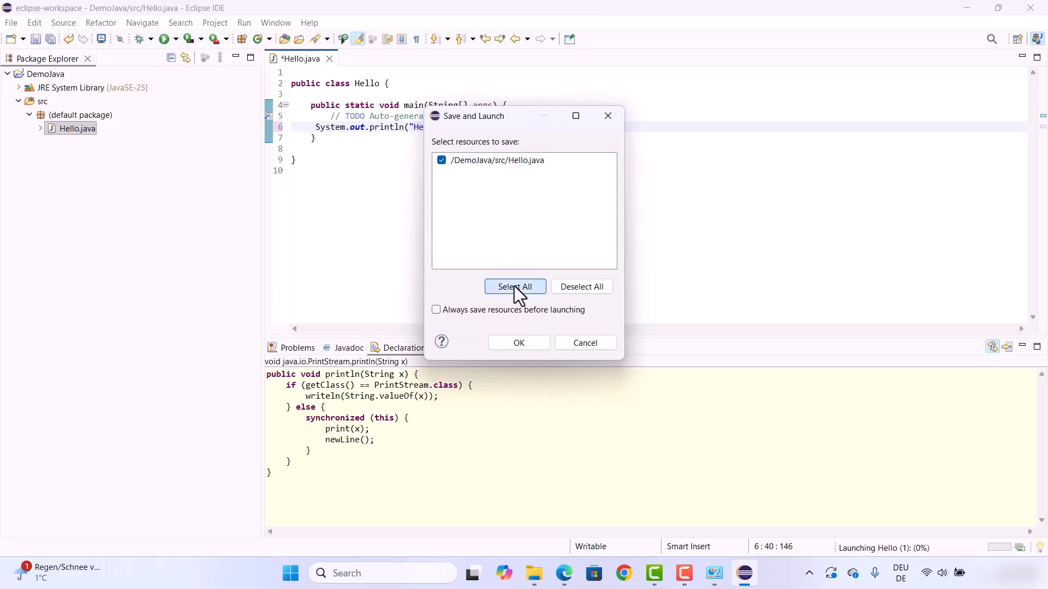
{"action": "left_click", "coordinate": [516, 344]}
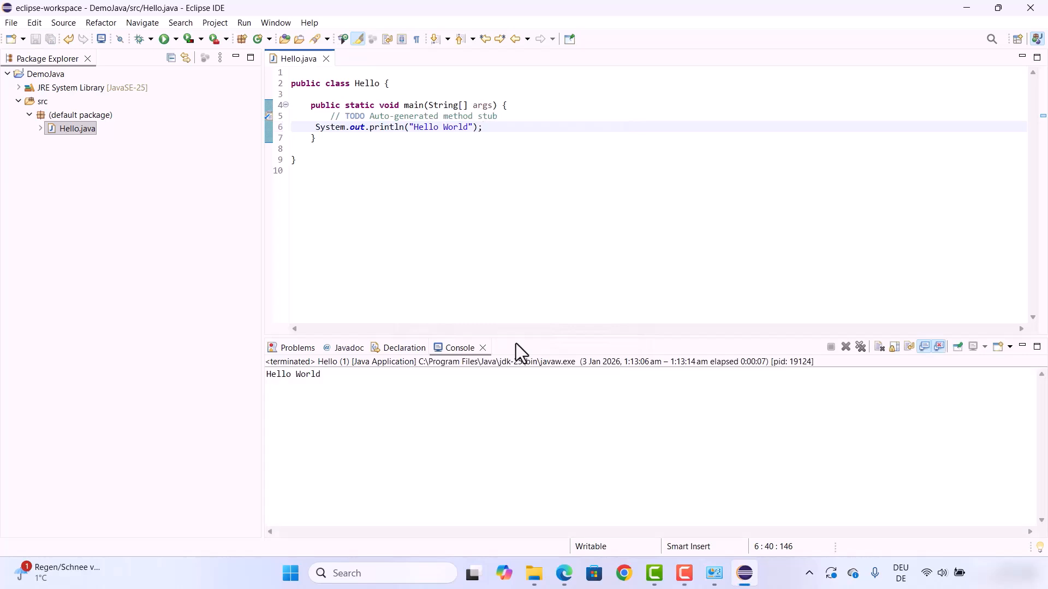
{"action": "left_click_drag", "start_coordinate": [381, 379], "coordinate": [258, 364]}
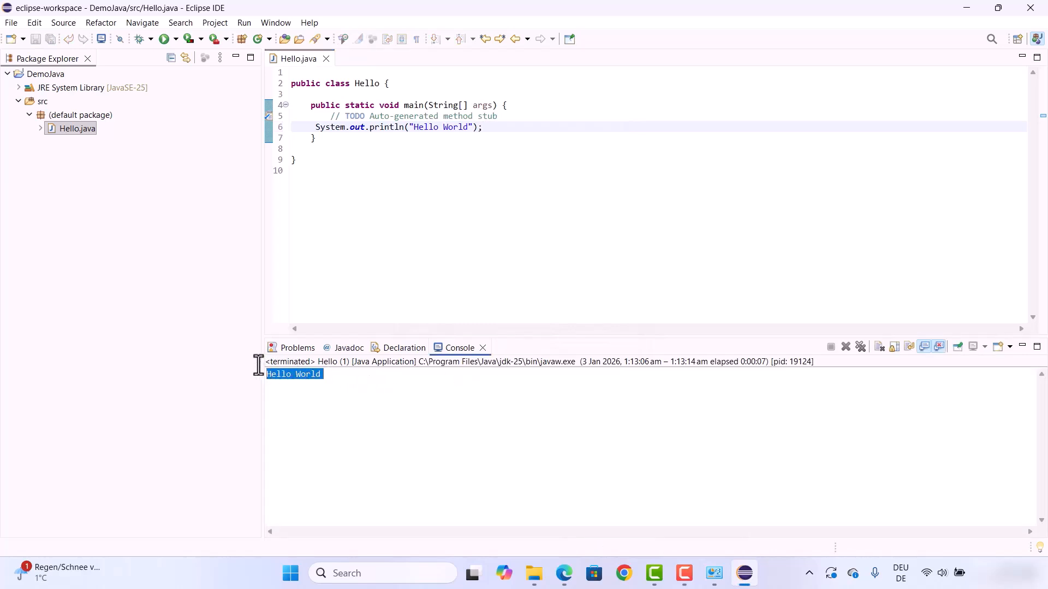
- Change the printed string to "Hello World !!!!", save Hello.java, and rerun the program to check its console output
{"action": "left_click", "coordinate": [469, 127]}
{"action": "type", "text": "!!!"}
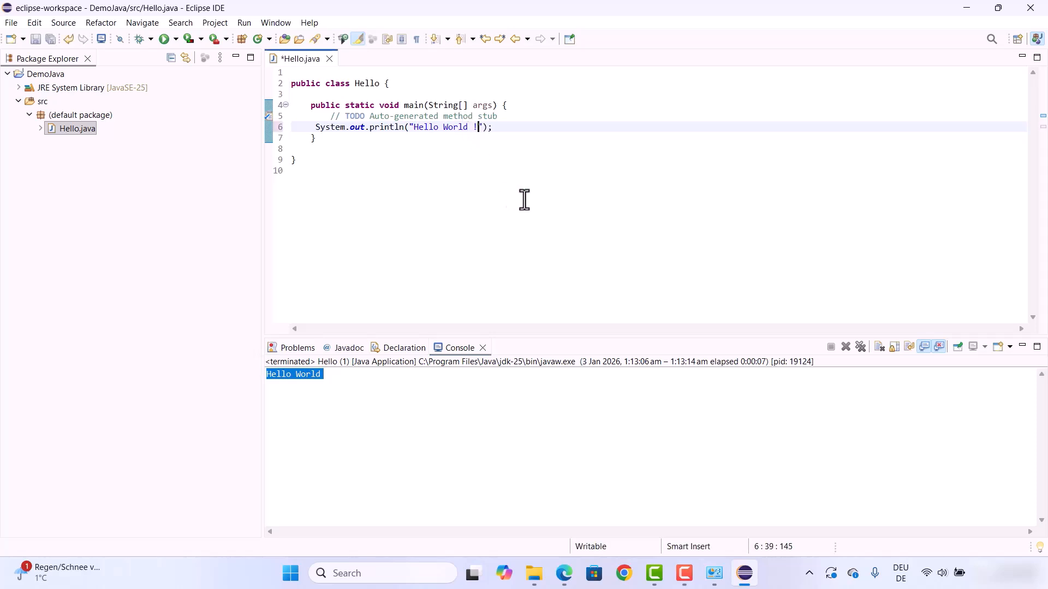
{"action": "type", "text": "!"}
{"action": "key", "text": "ctrl+s"}
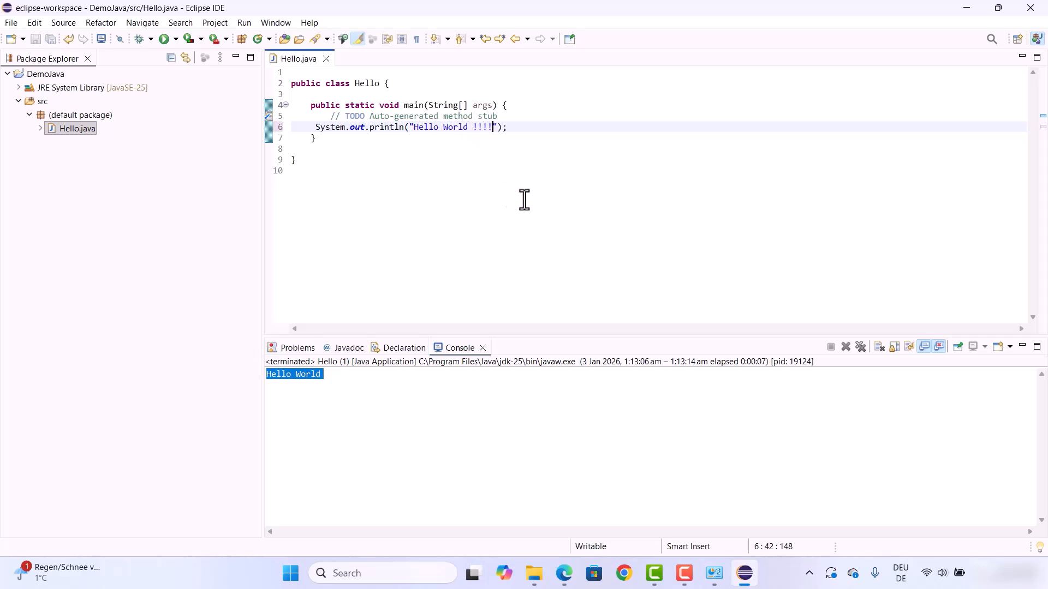
{"action": "left_click", "coordinate": [164, 39]}
{"action": "left_click_drag", "start_coordinate": [347, 375], "coordinate": [254, 368]}
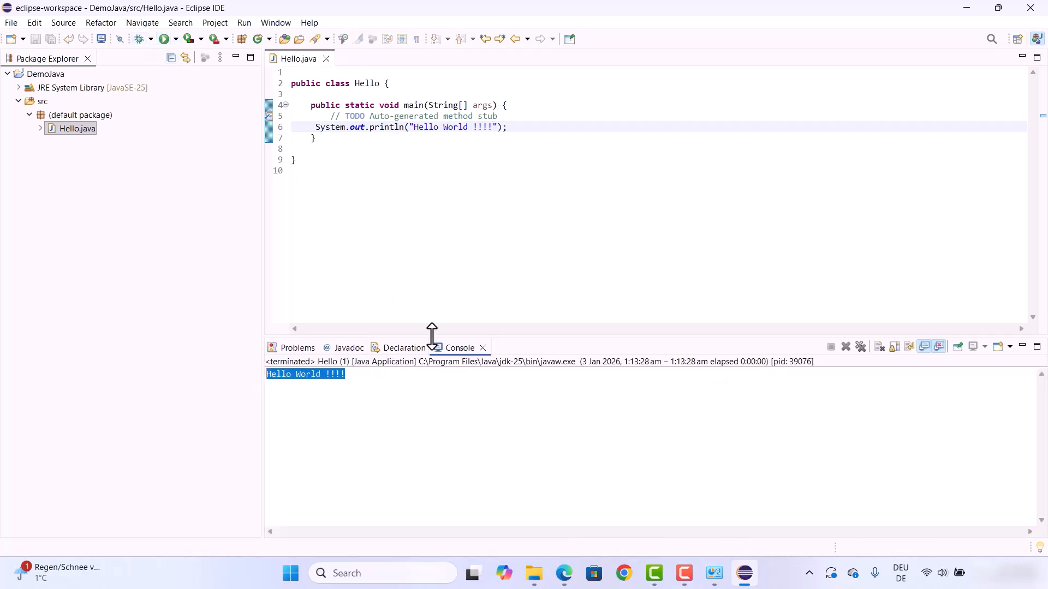